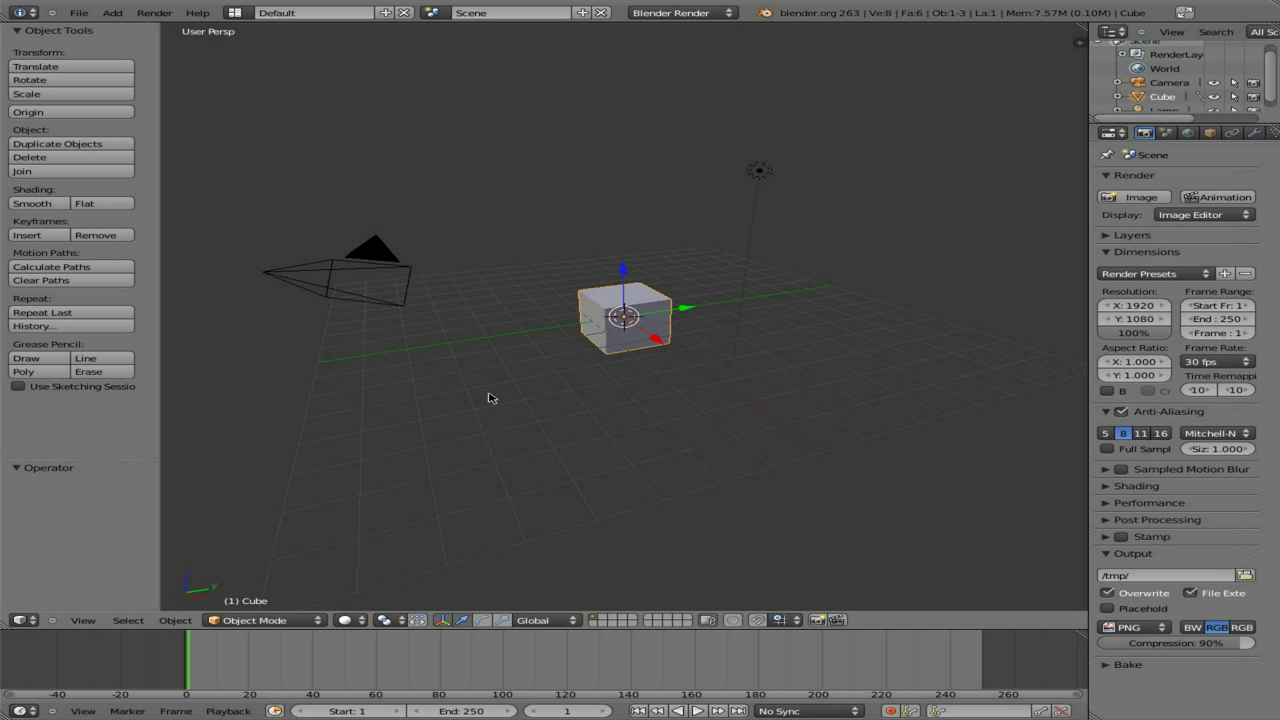
Change the 3D View area into a Movie Clip Editor.
click(24, 621)
click(26, 621)
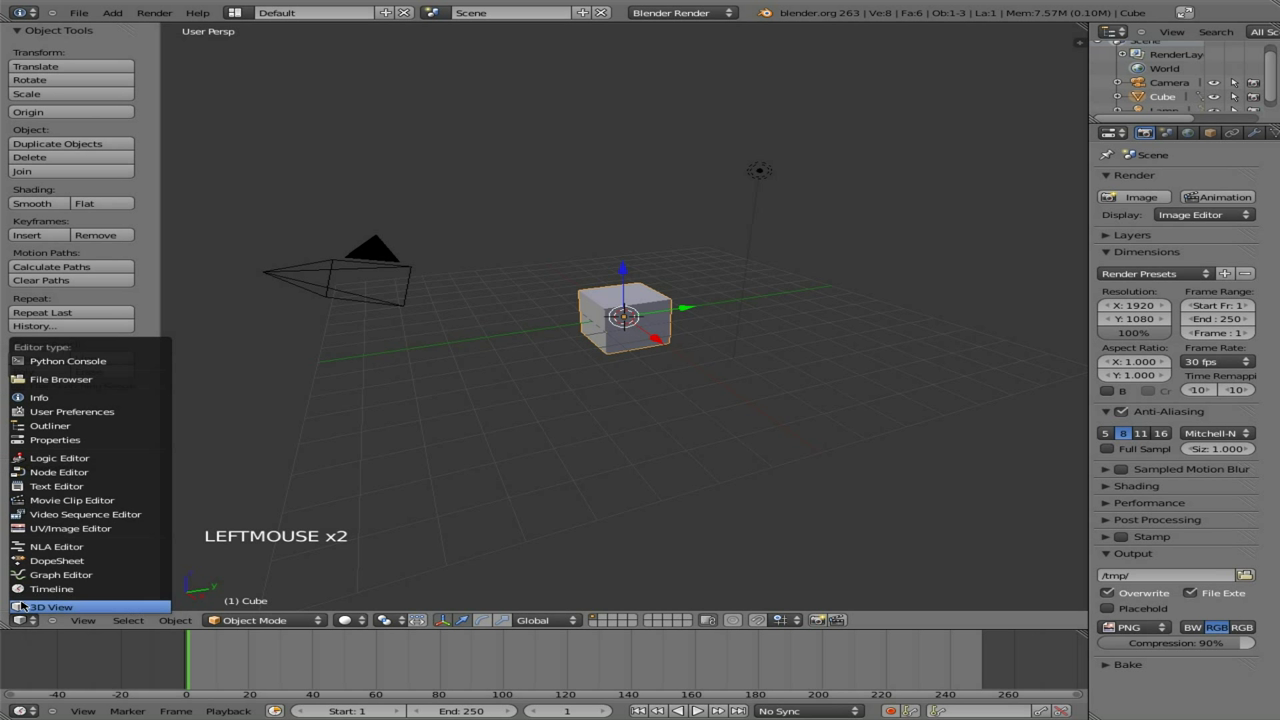
click(104, 501)
Browse to the 100CANON folder in thumbnail view and select MVI_4114.MOV.
click(243, 618)
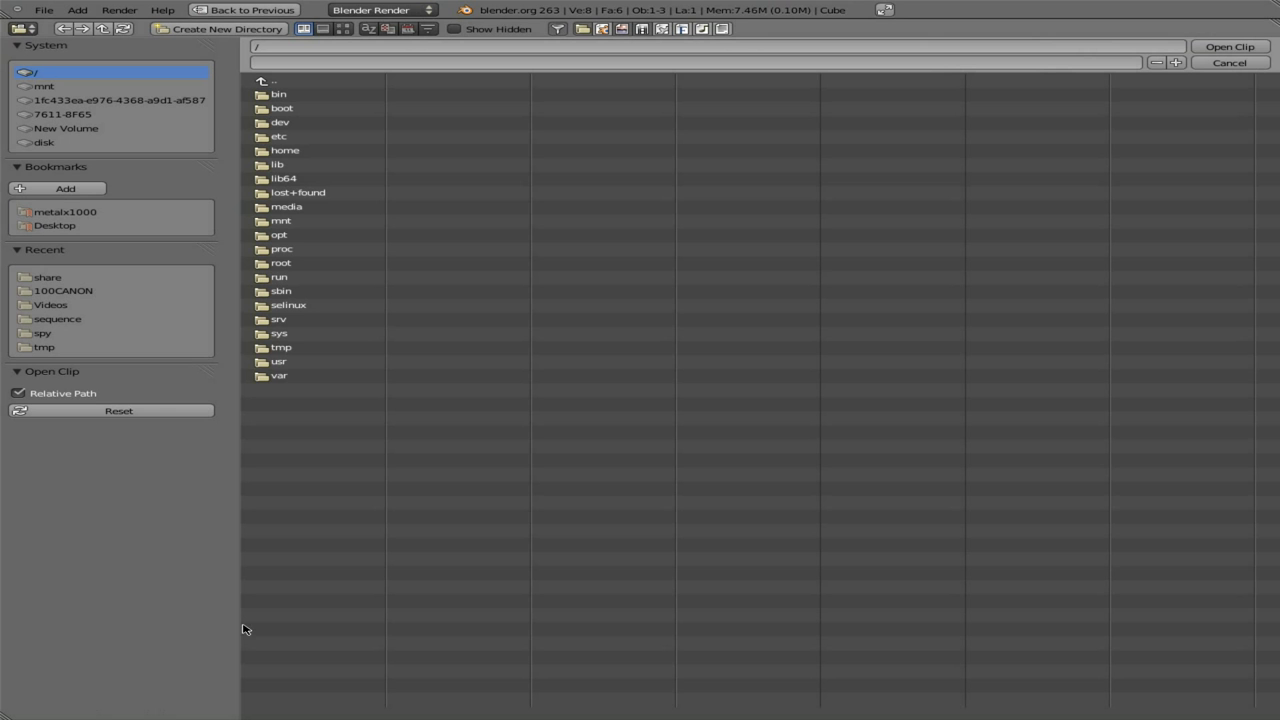
click(80, 292)
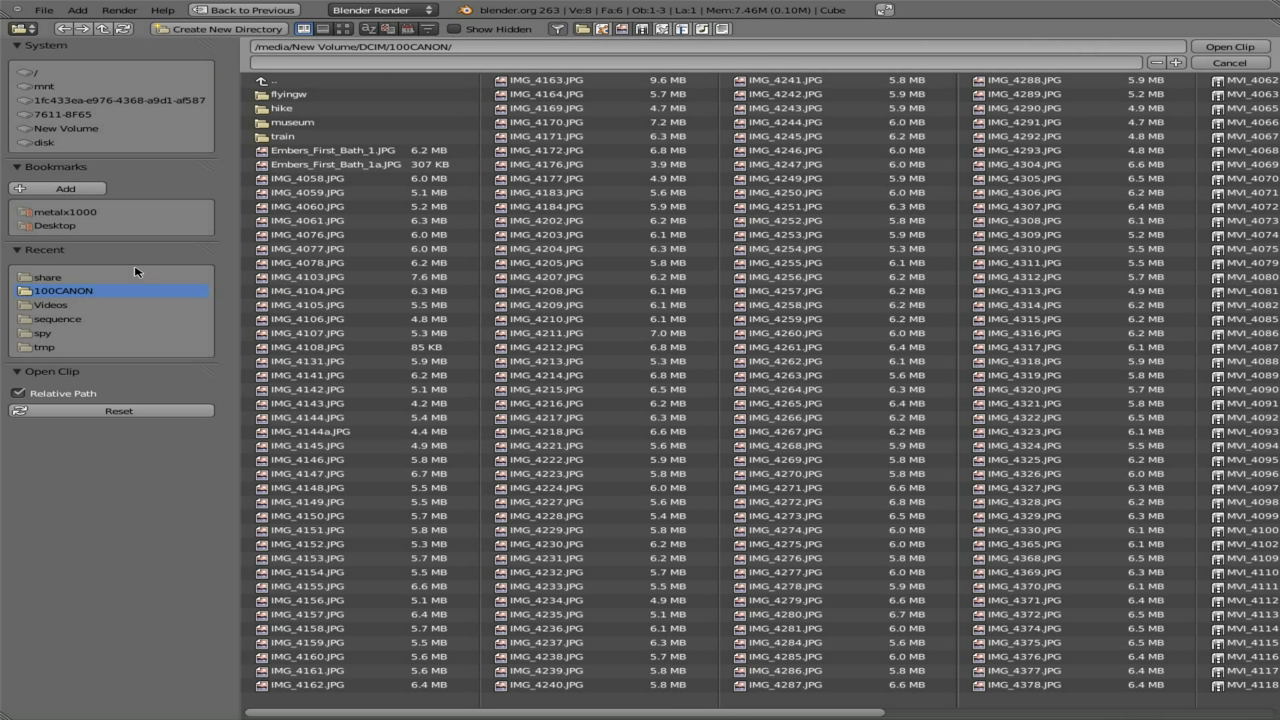
click(343, 28)
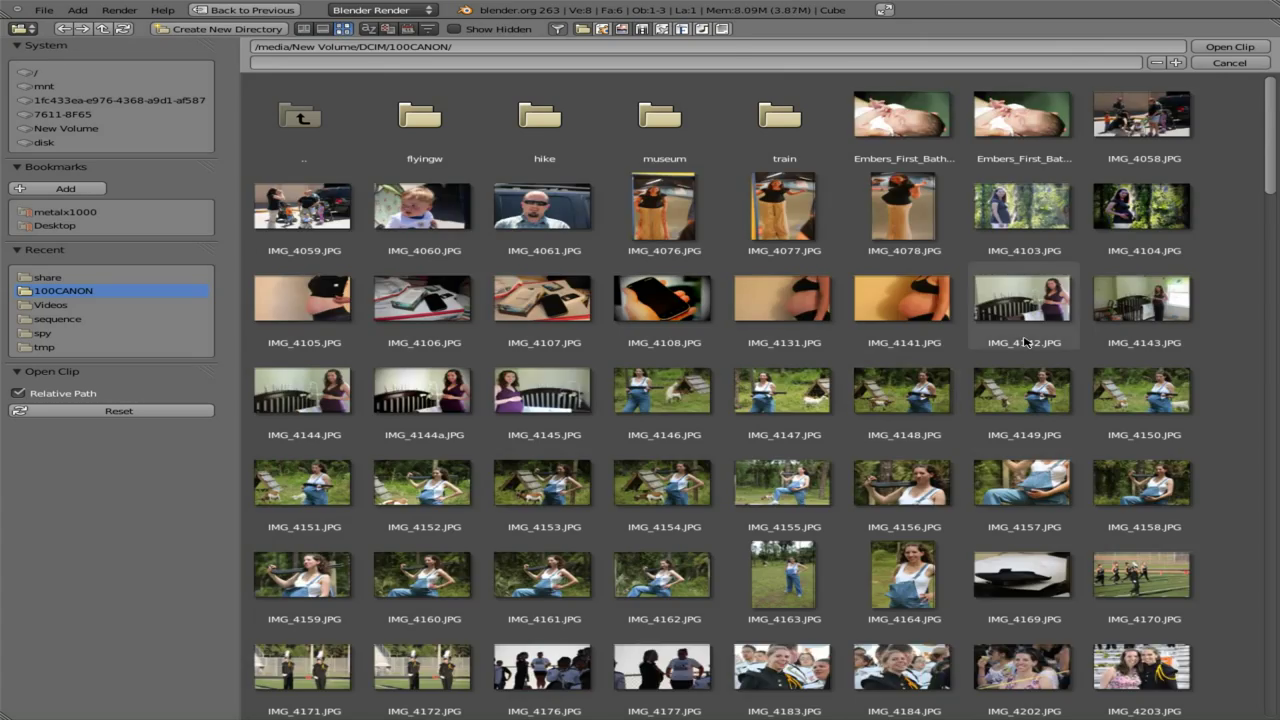
scroll(1022, 343, down, 10)
scroll(1022, 343, down, 15)
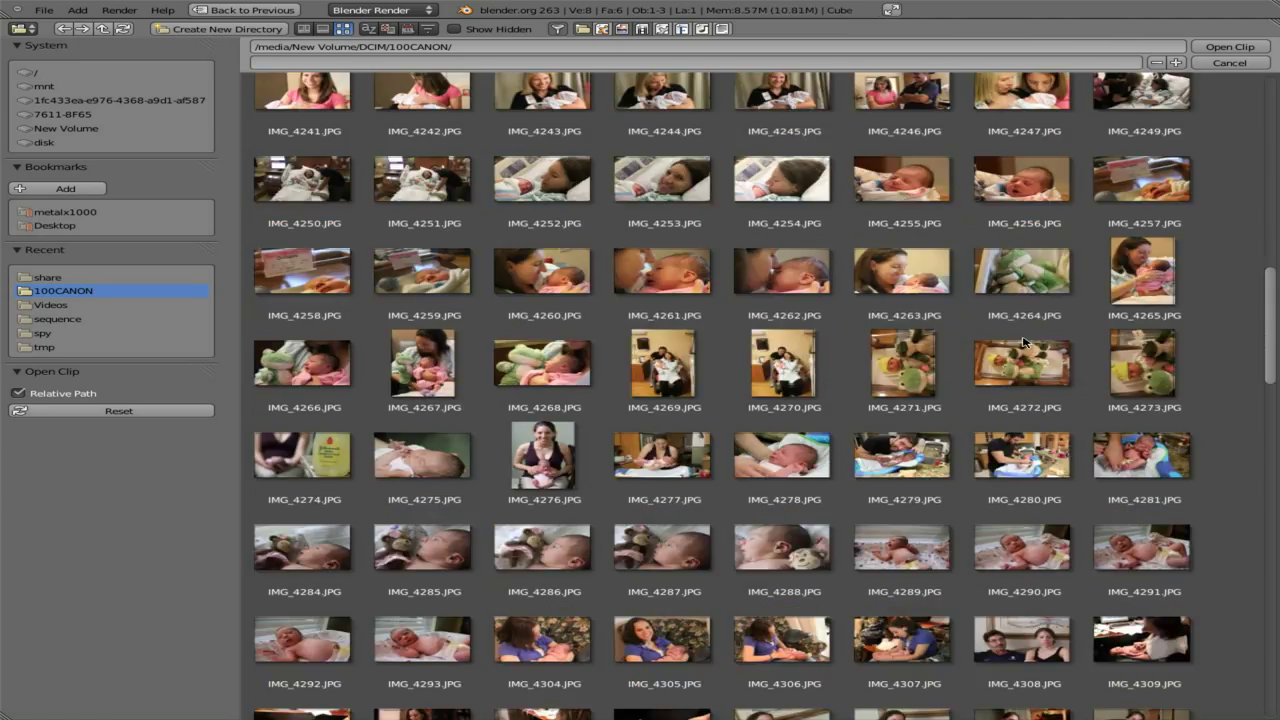
scroll(1022, 343, down, 5)
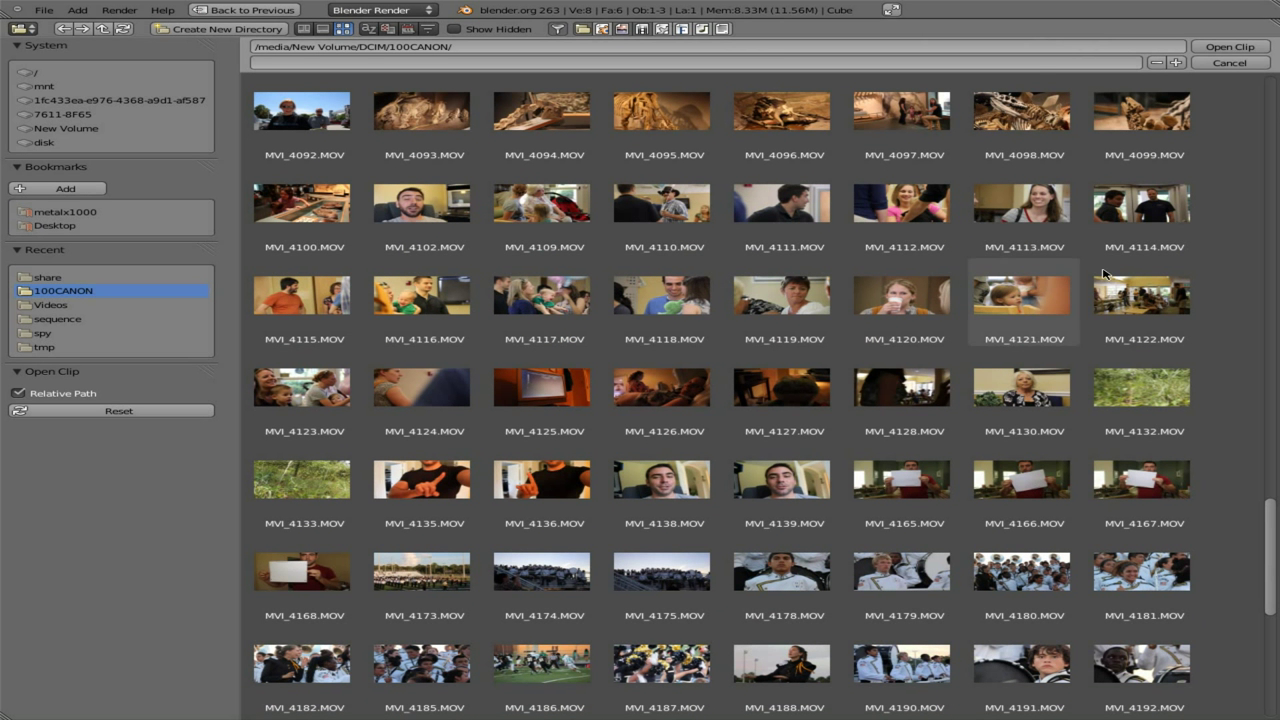
click(1157, 213)
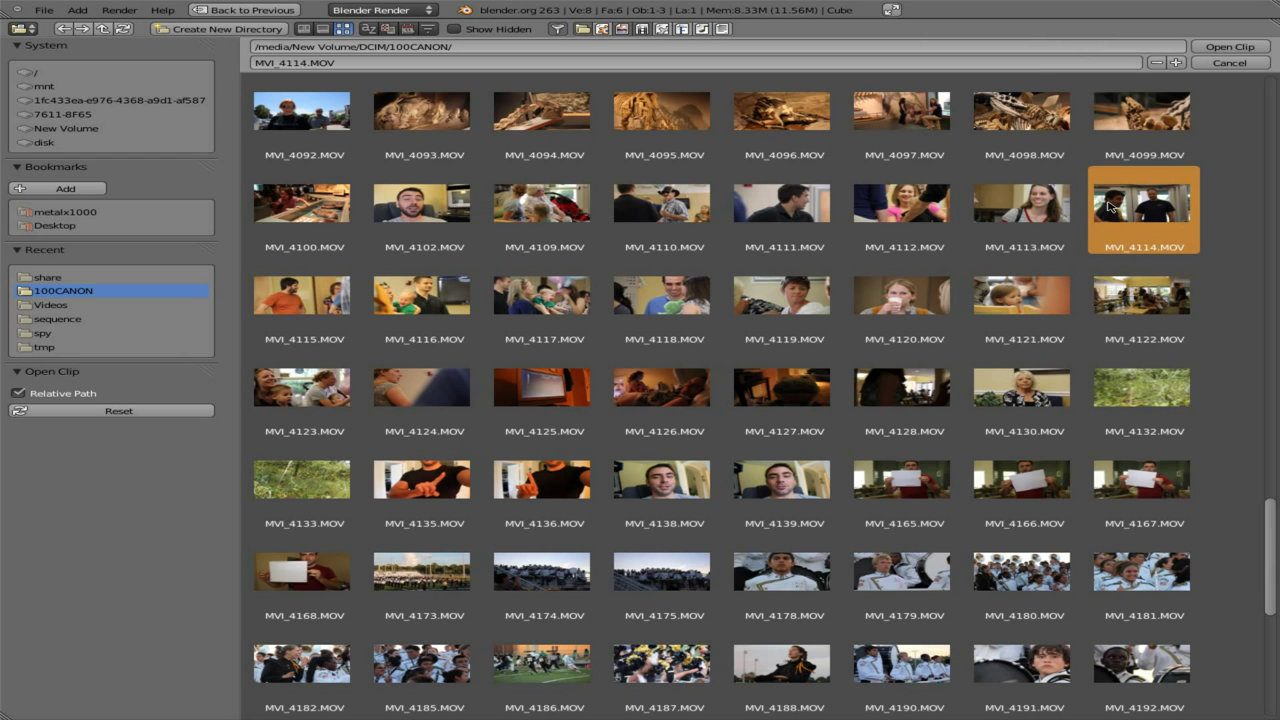
Load MVI_4114.MOV into the clip editor and scrub ahead to preview later frames.
click(1196, 47)
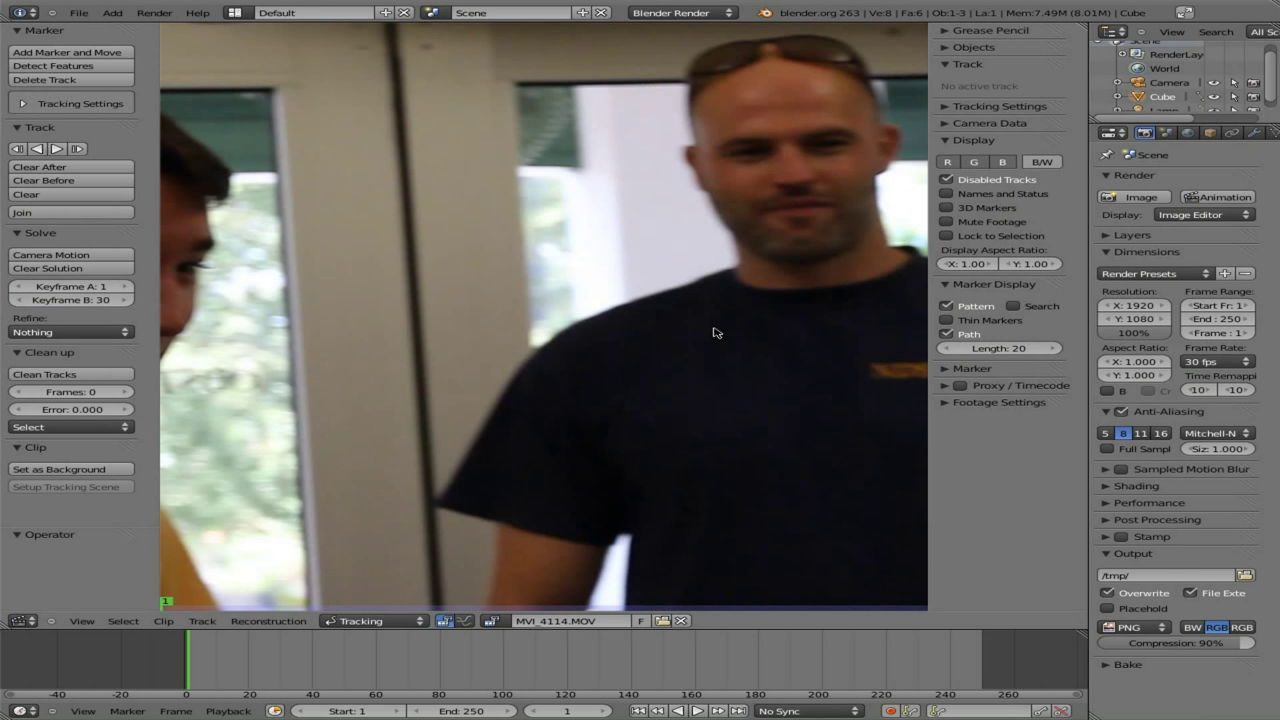
scroll(617, 305, down, 6)
scroll(617, 305, up, 1)
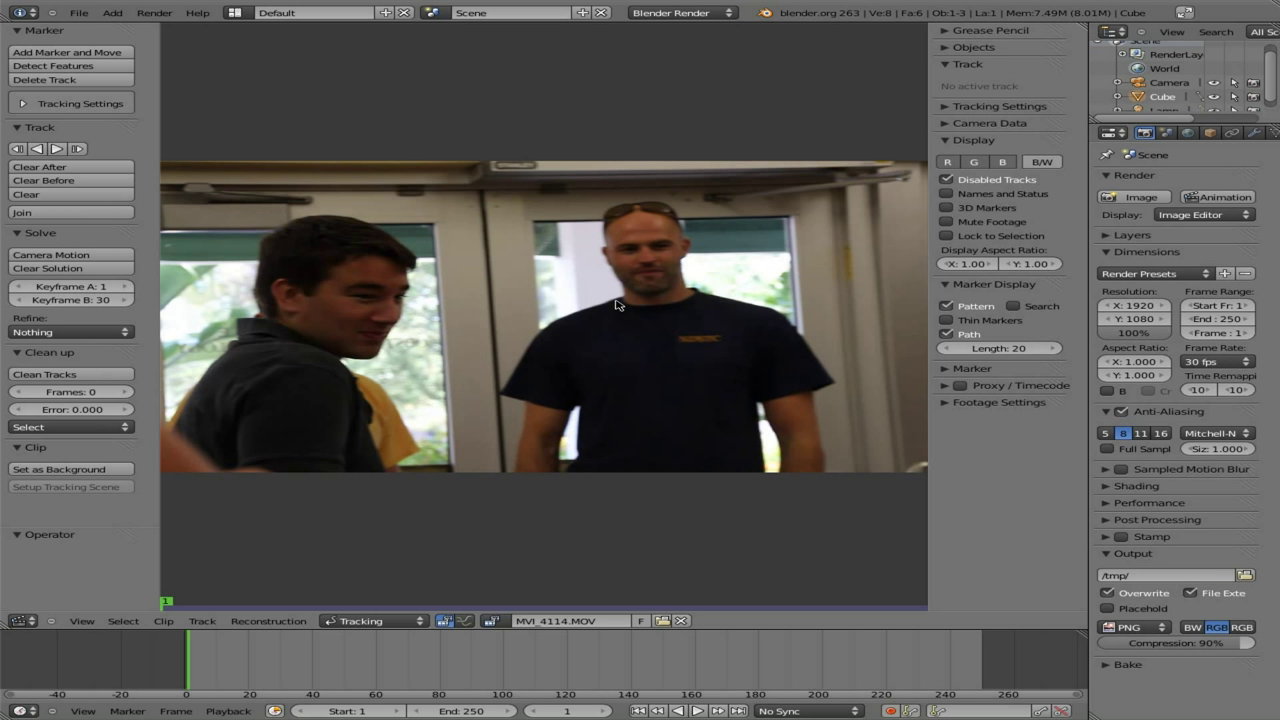
drag(184, 660, 478, 671)
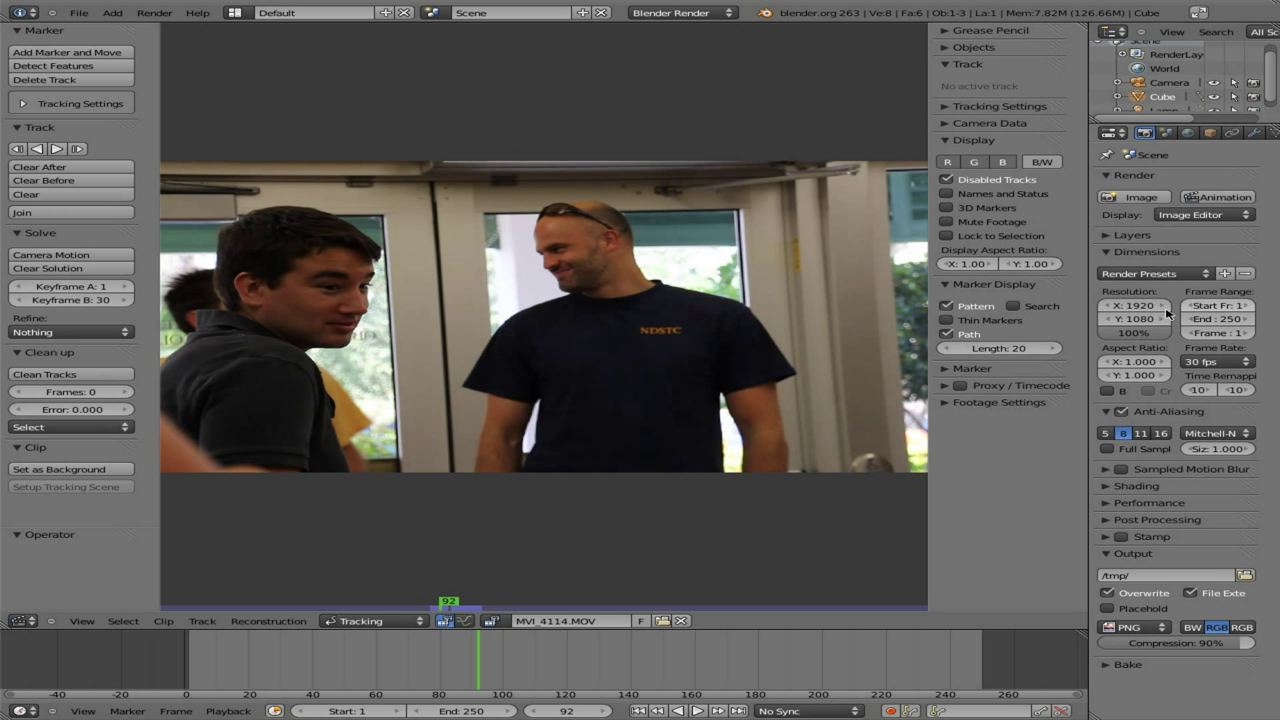
Set the scene End Frame to 90, then play the shortened clip from near the start.
click(1239, 319)
text(90)
key(Return)
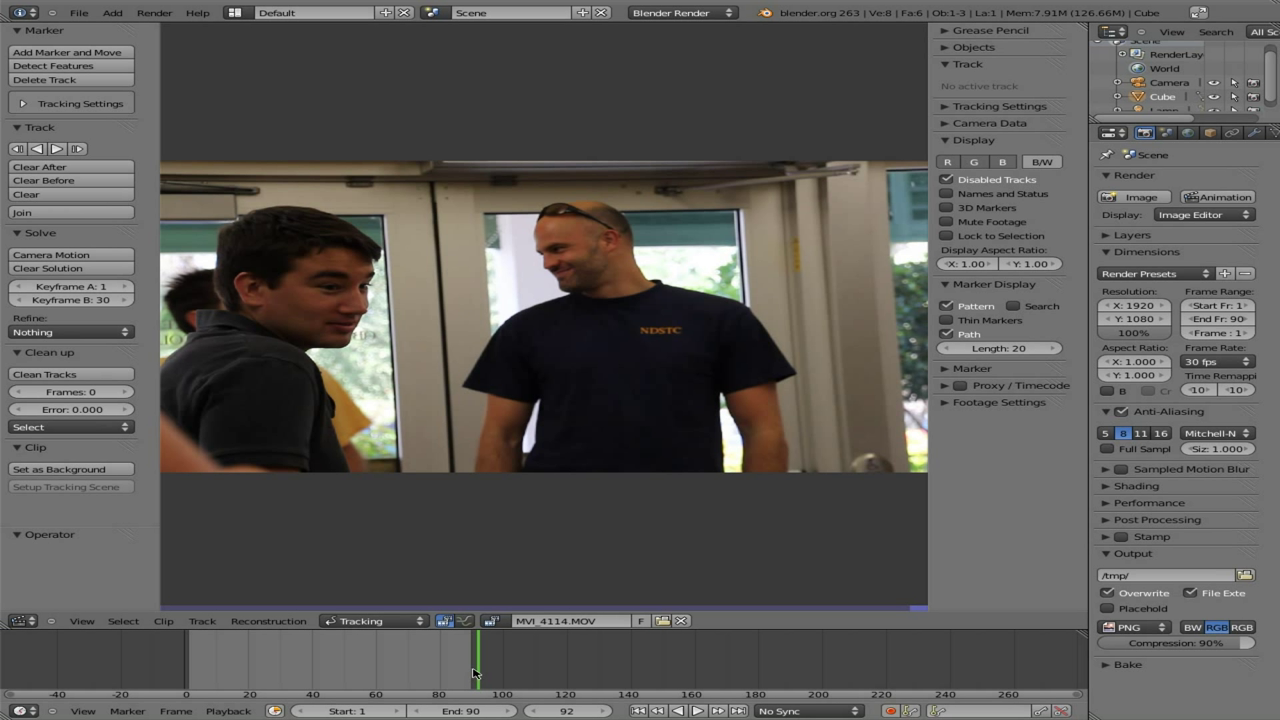
drag(475, 673, 215, 680)
key(alt+a)
key(Escape)
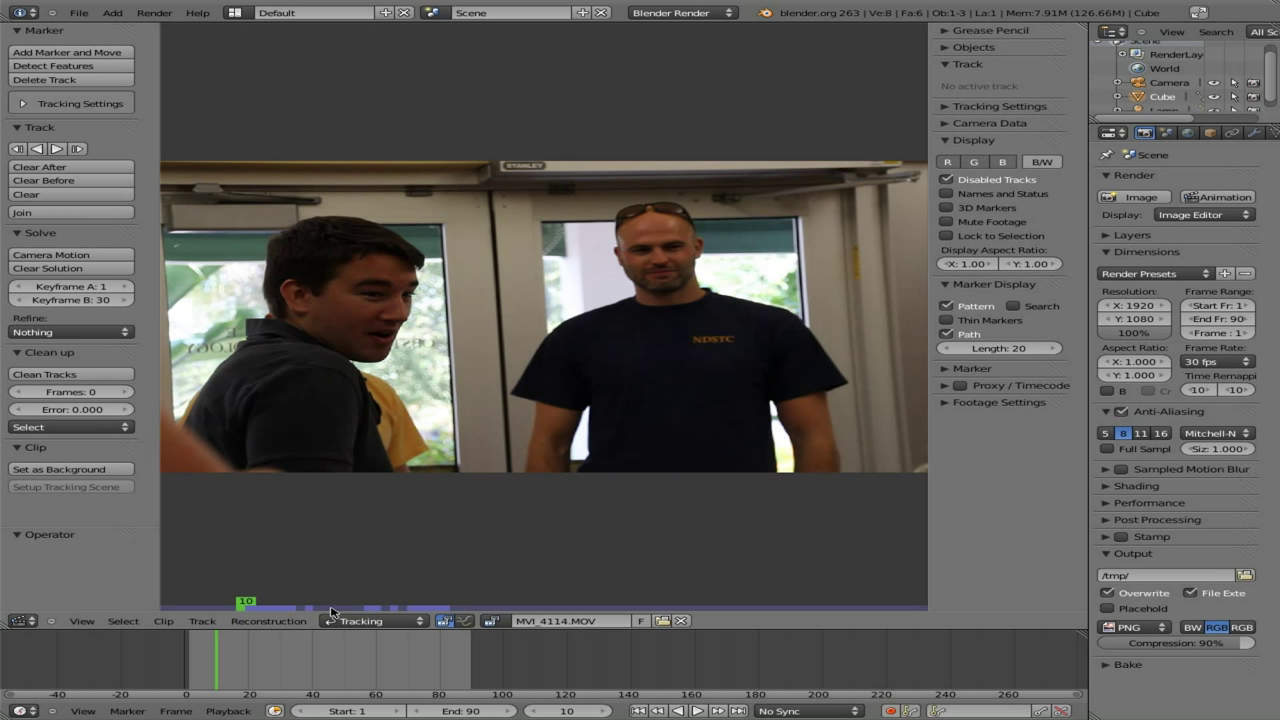
Jump MVI_4114.MOV back to frame 1 in the timeline.
click(305, 667)
key(shift+Left)
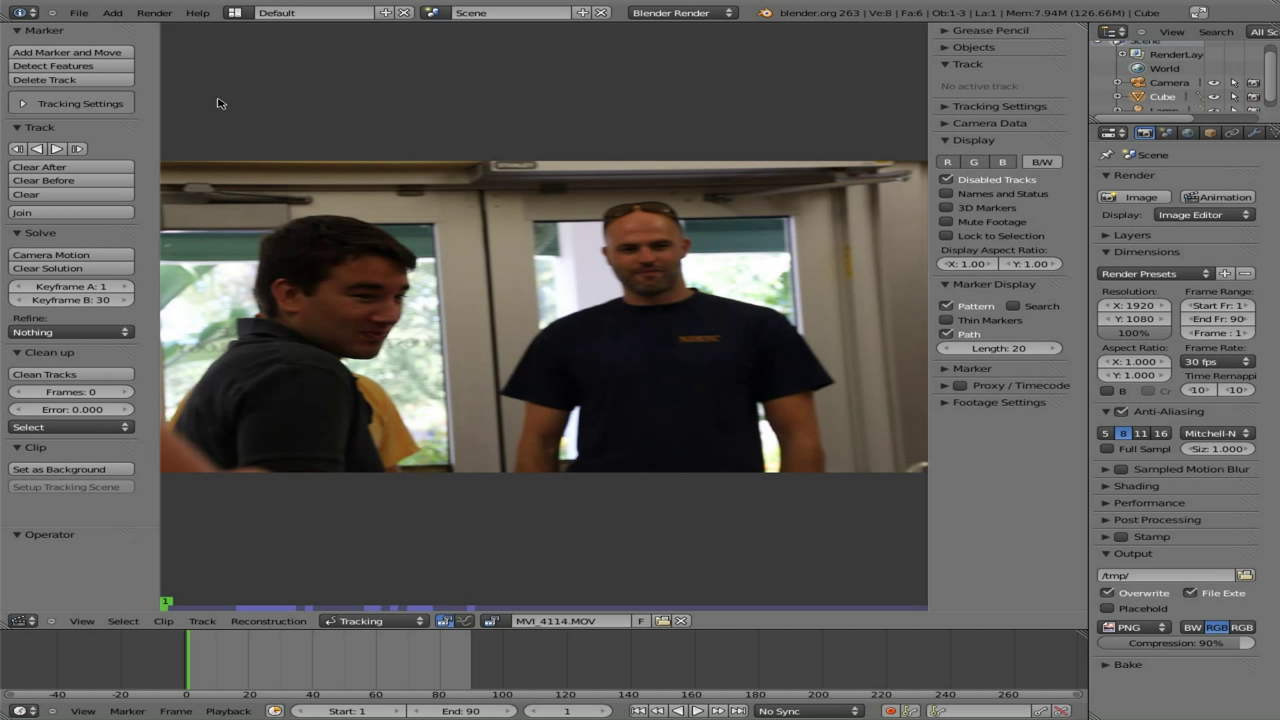
Place and enlarge a marker on the door frame above the doorway, then track it forward.
click(79, 53)
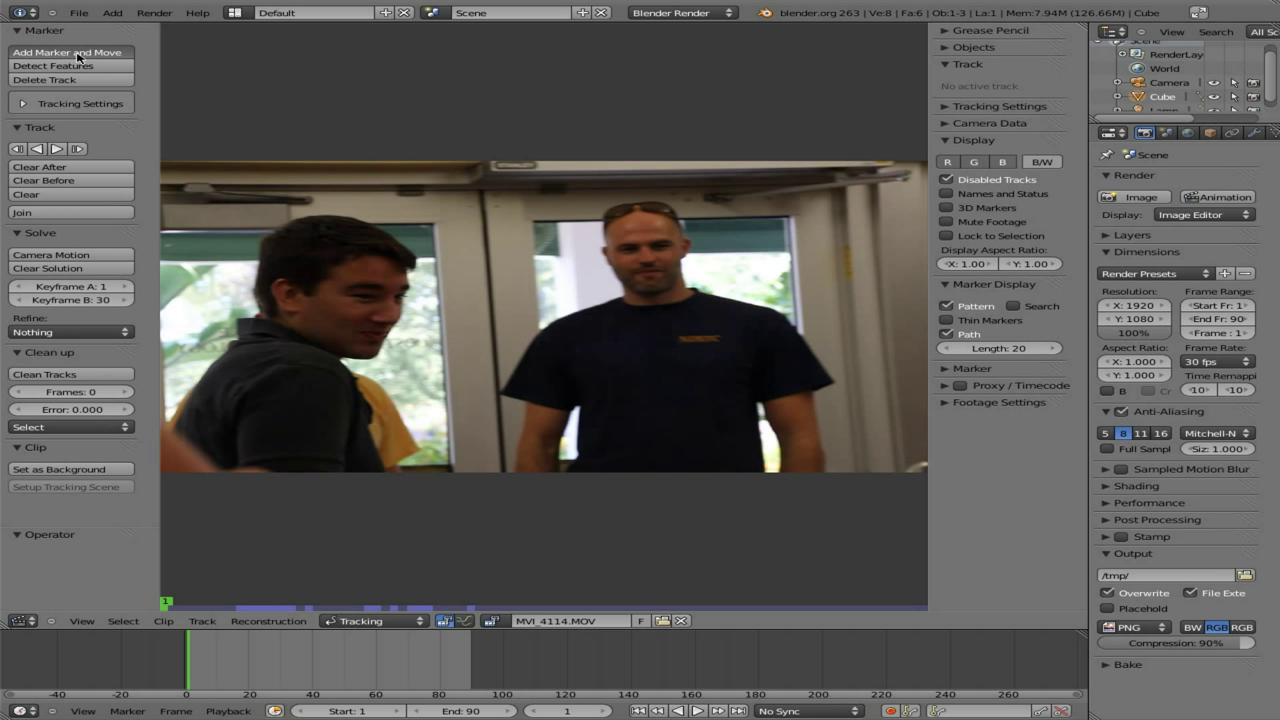
click(413, 196)
key(s)
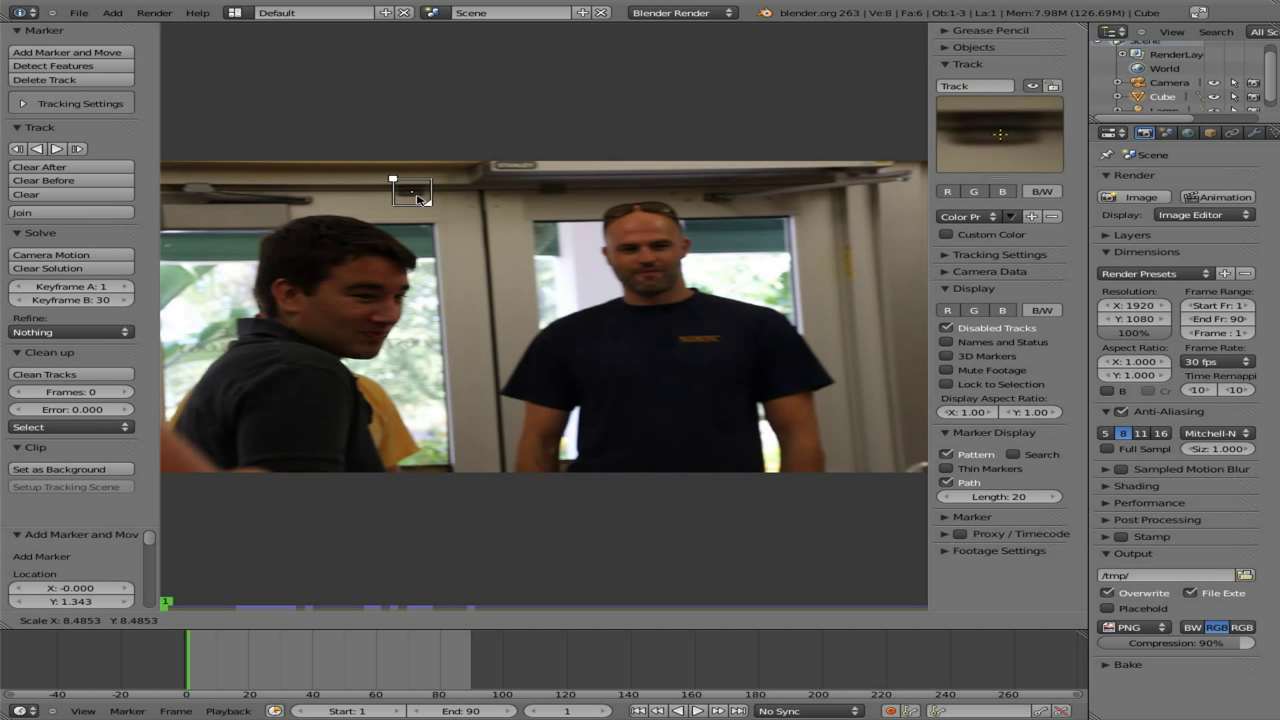
click(418, 197)
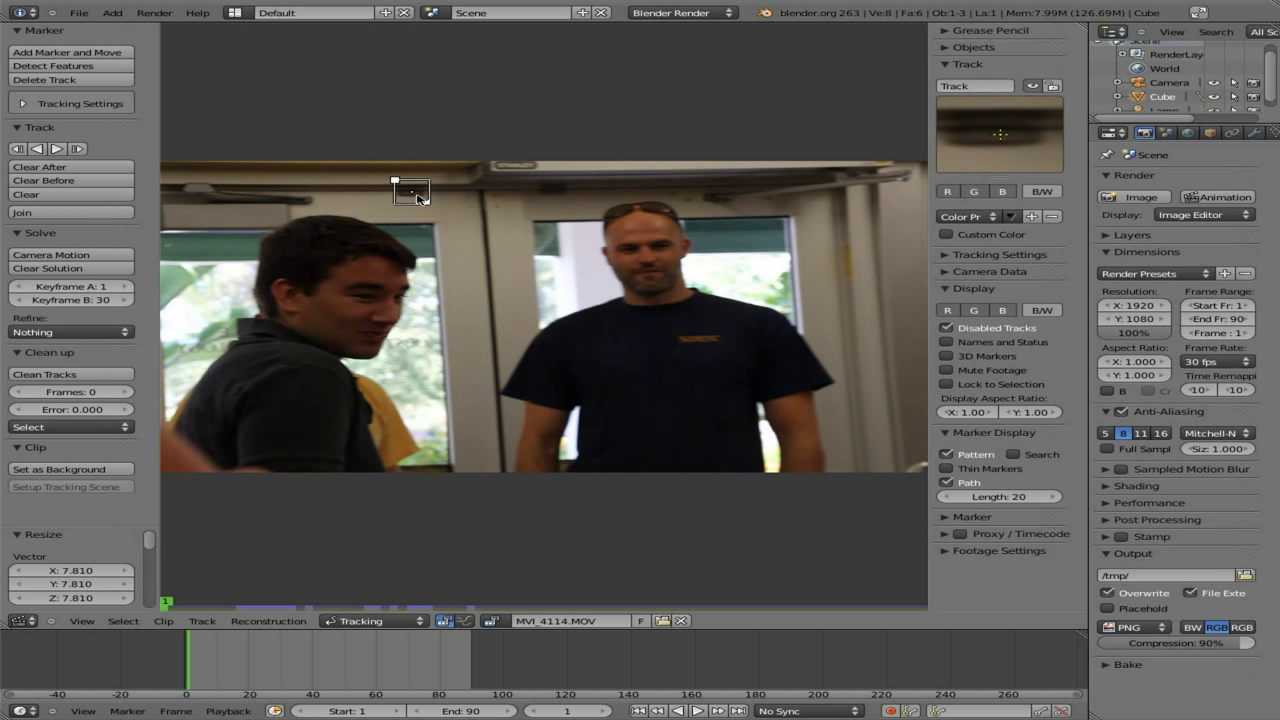
key(g)
click(414, 195)
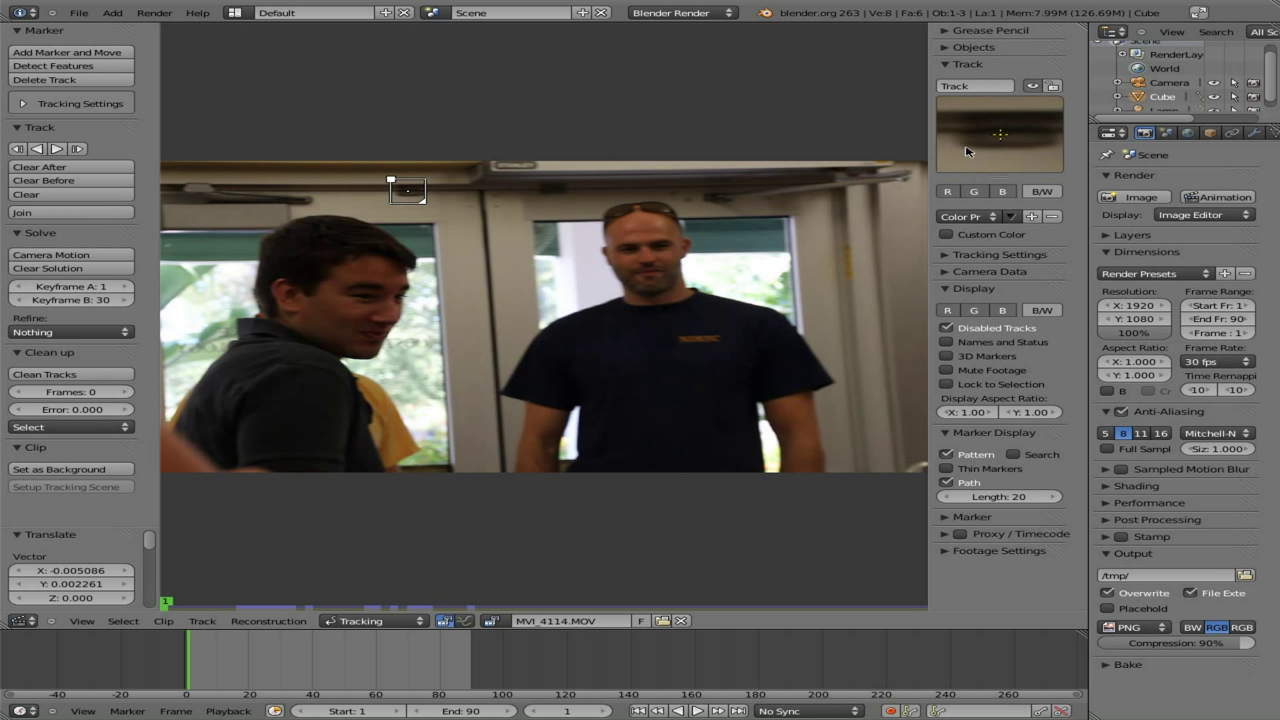
click(57, 148)
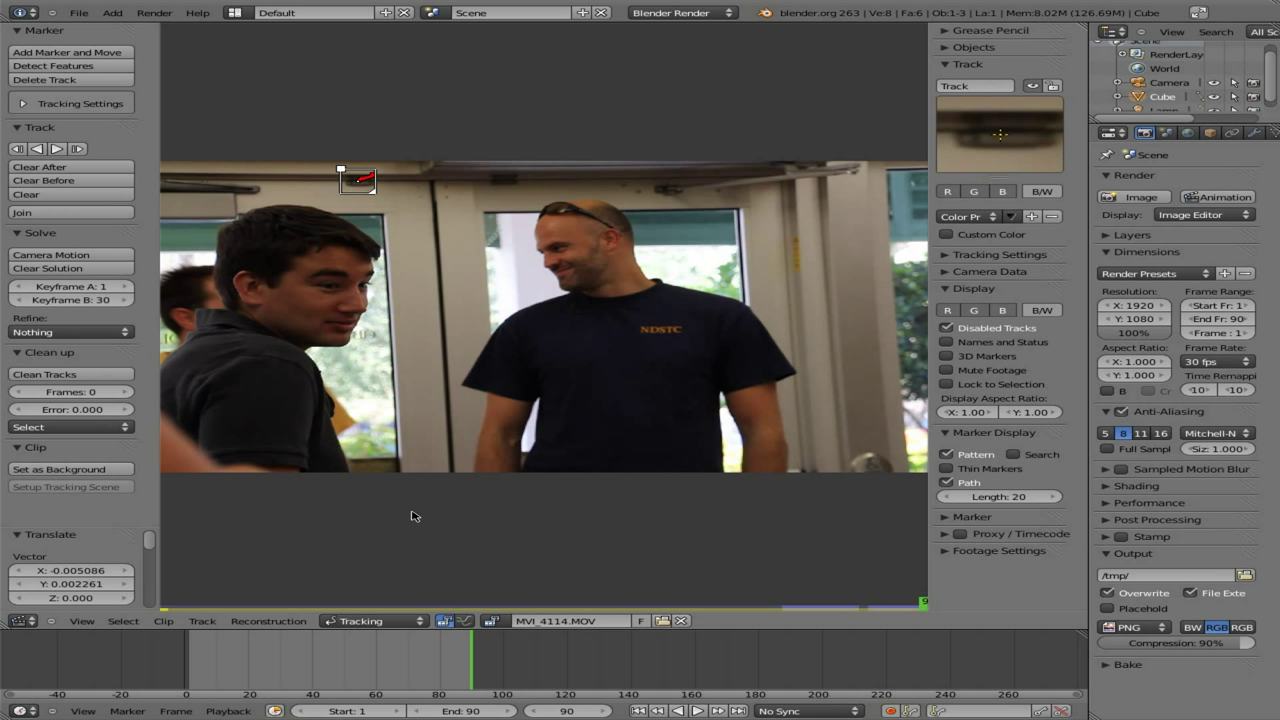
In Reconstruction mode, enable 2D Stabilization and add the door-frame track to it.
click(374, 623)
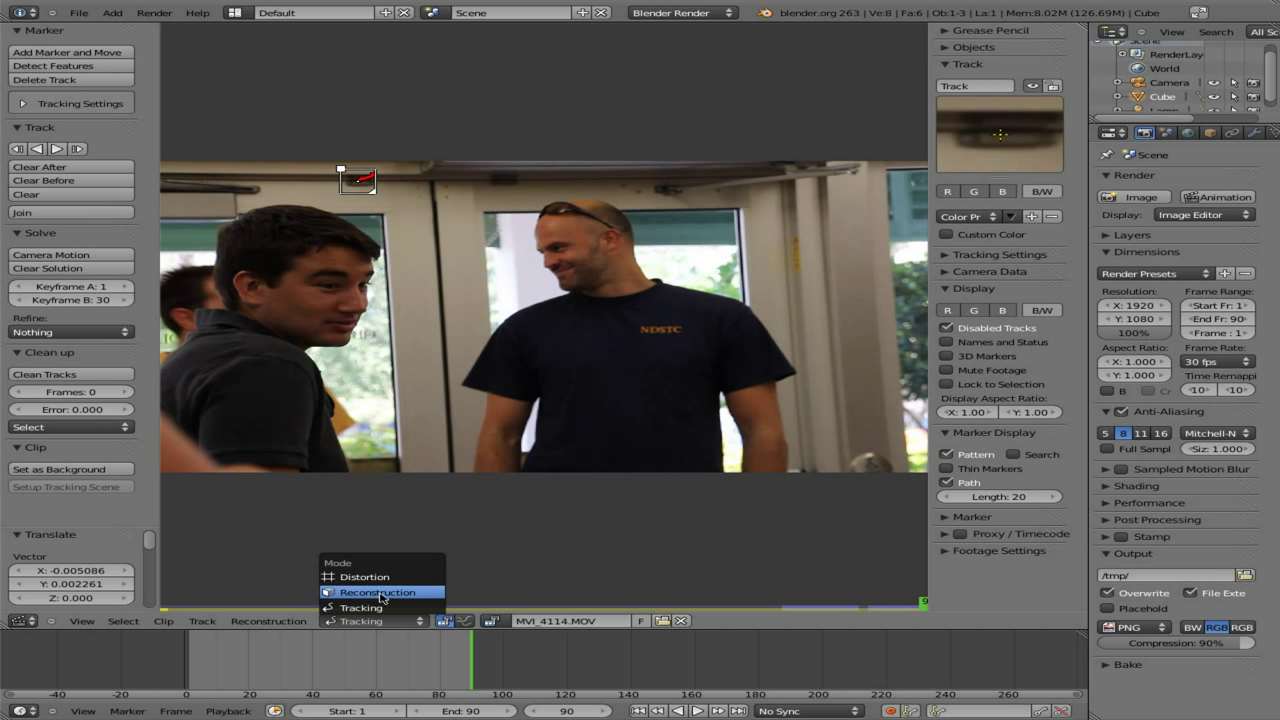
click(380, 593)
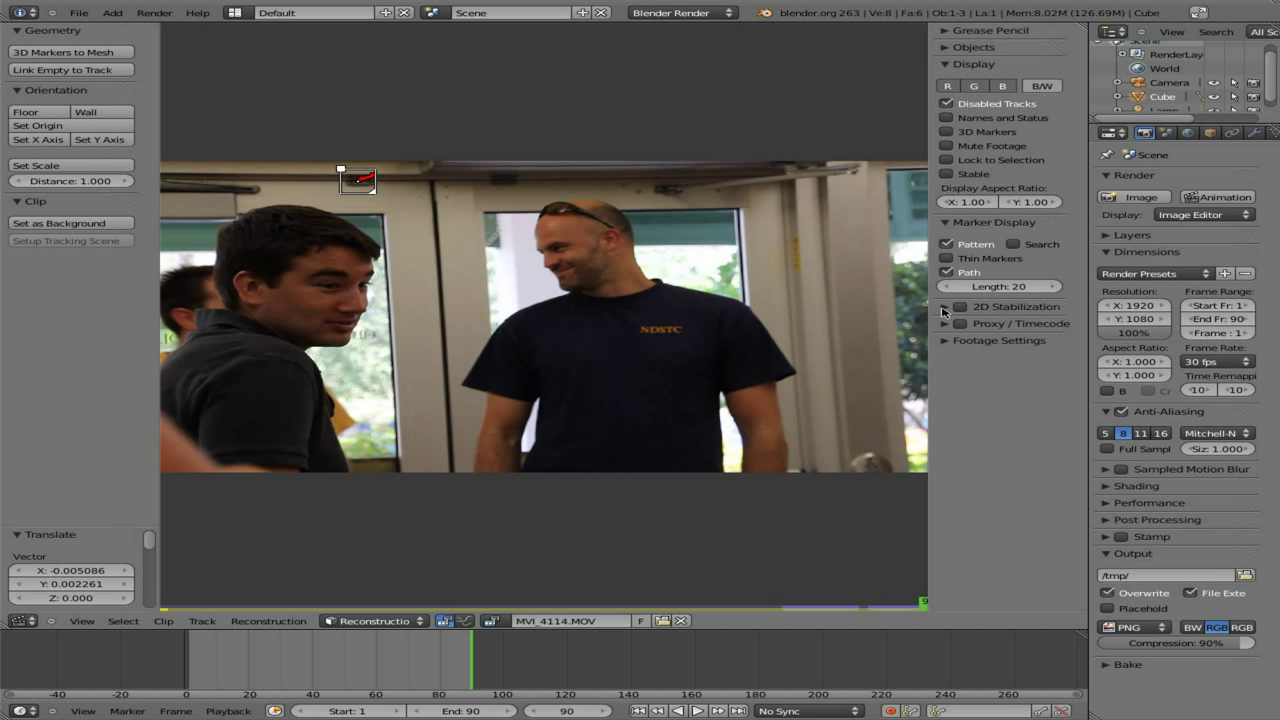
click(943, 310)
click(961, 312)
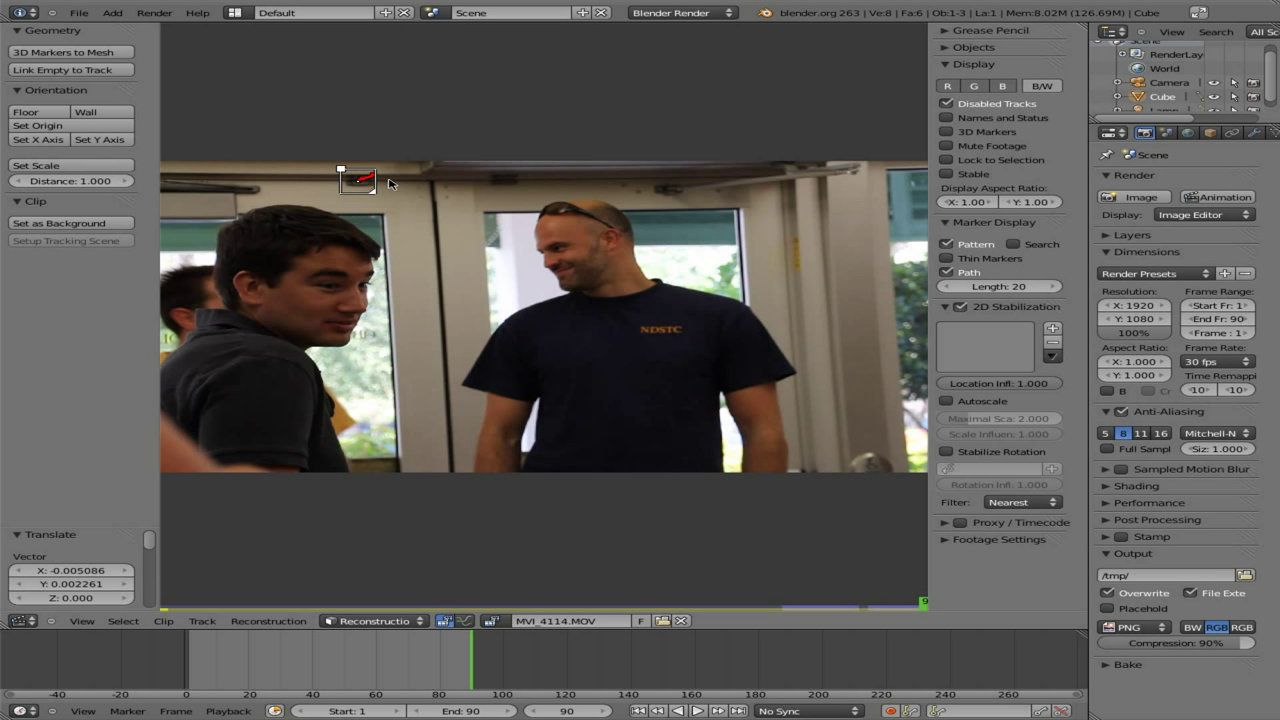
click(1052, 328)
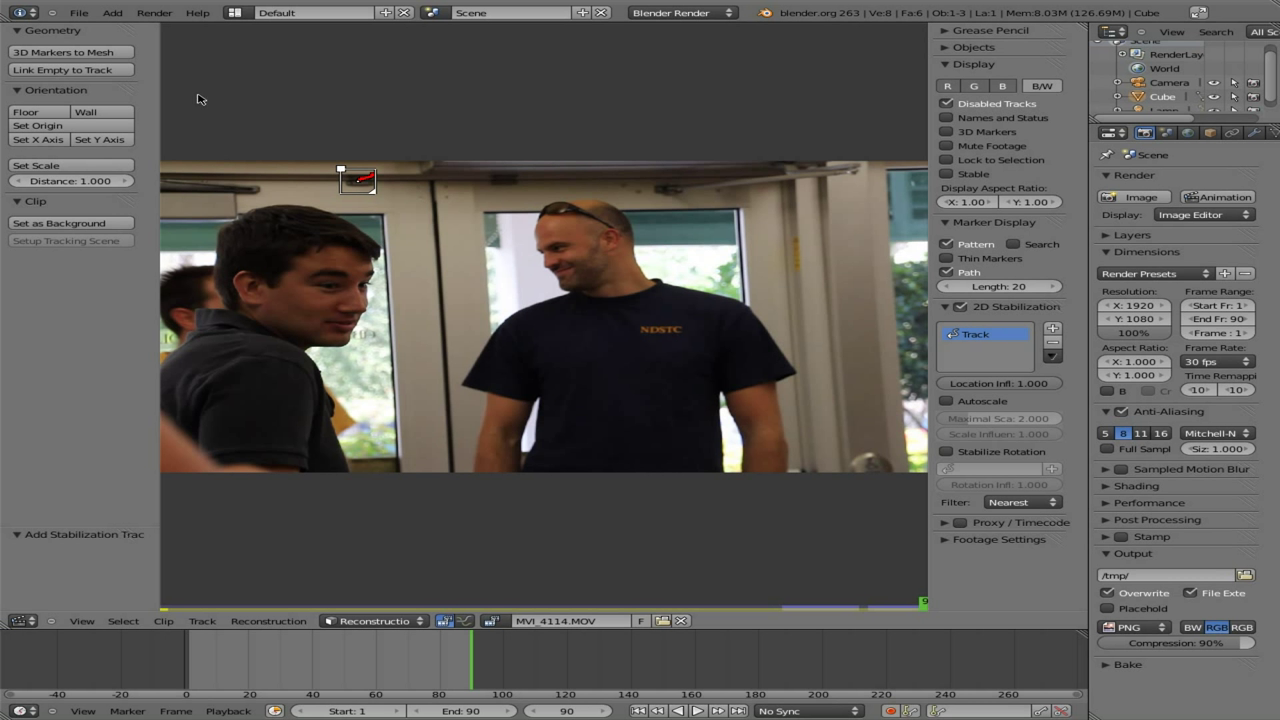
Switch to the Compositing layout with Use Nodes and Auto Render enabled.
click(234, 12)
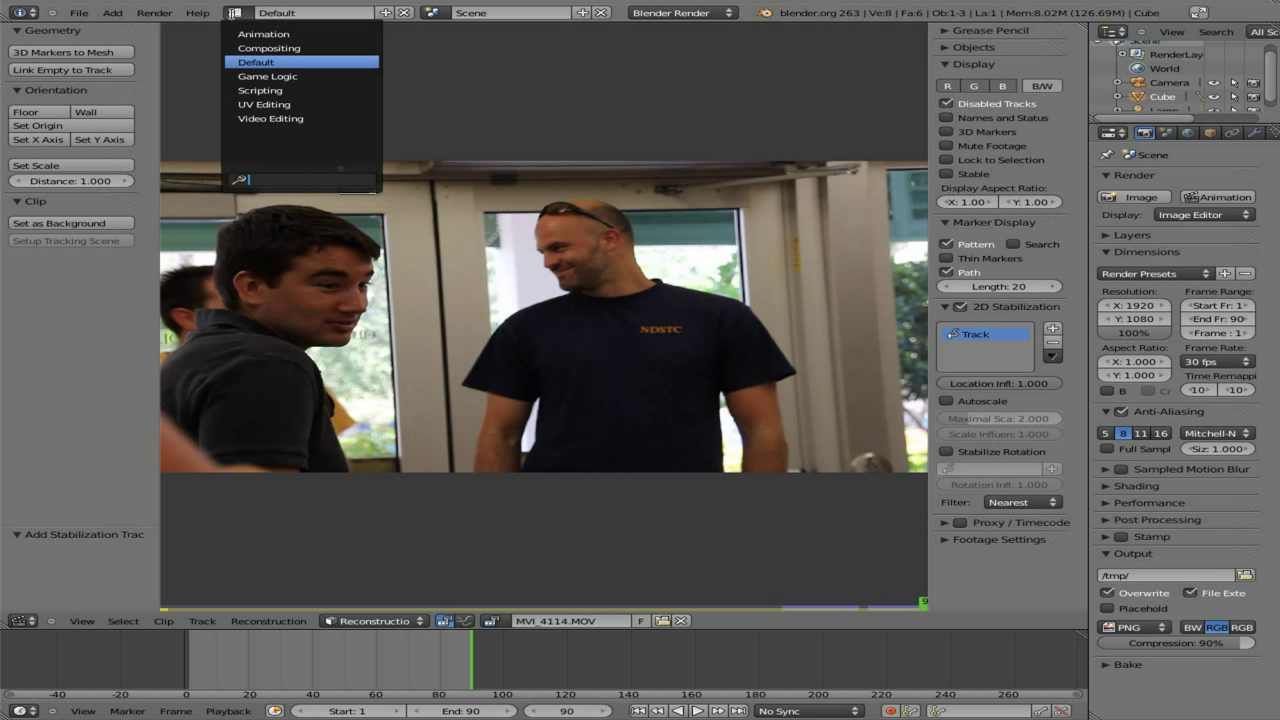
click(257, 48)
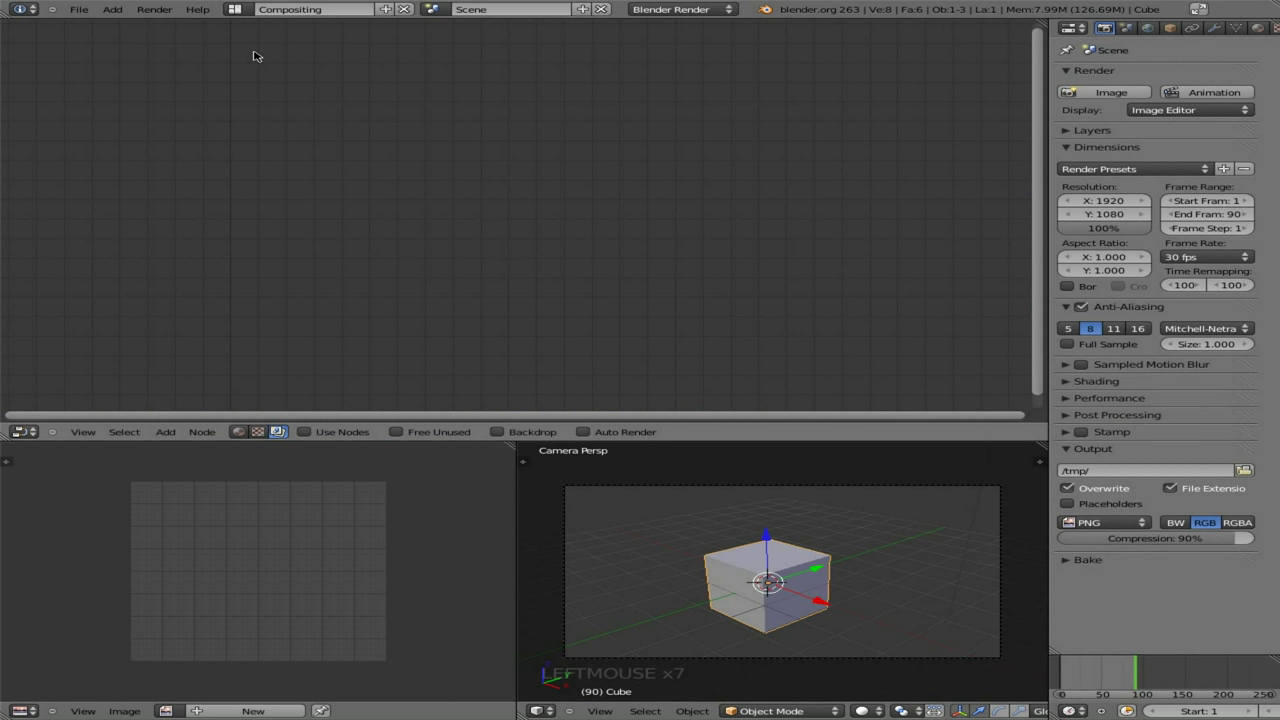
click(305, 432)
click(584, 432)
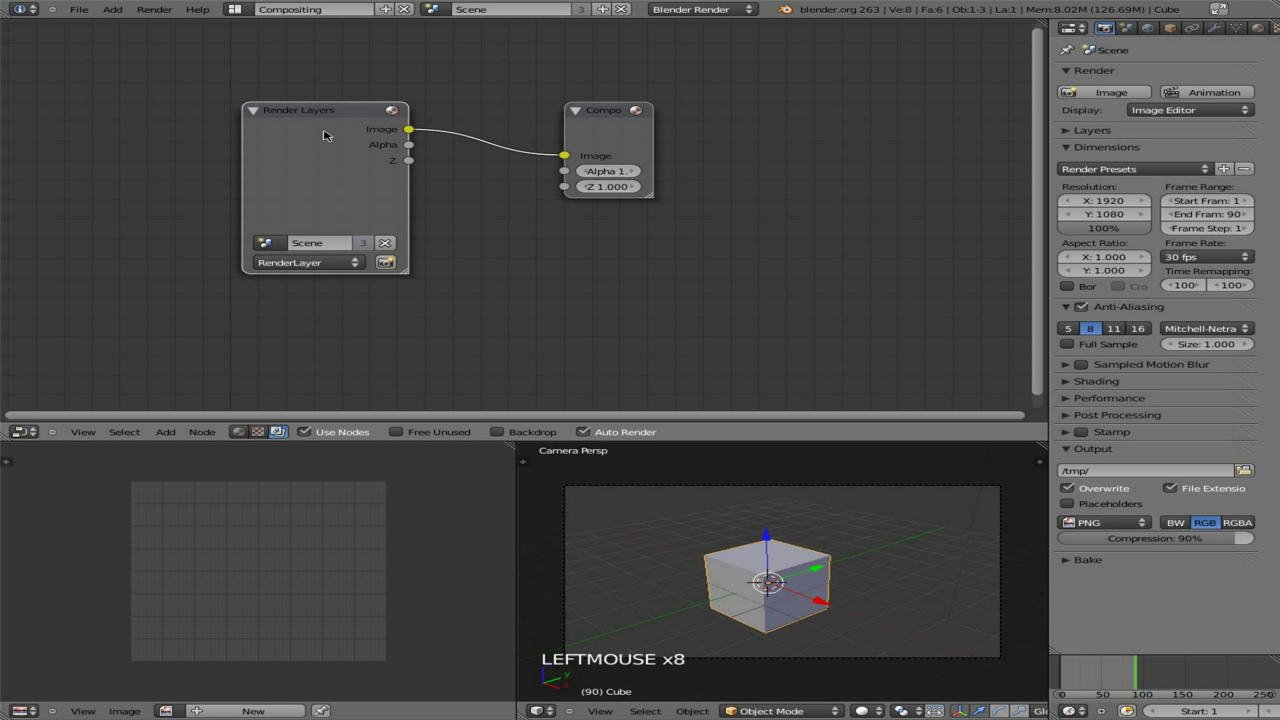
Delete the default Render Layers node, leaving only the Composite node.
drag(295, 116, 127, 81)
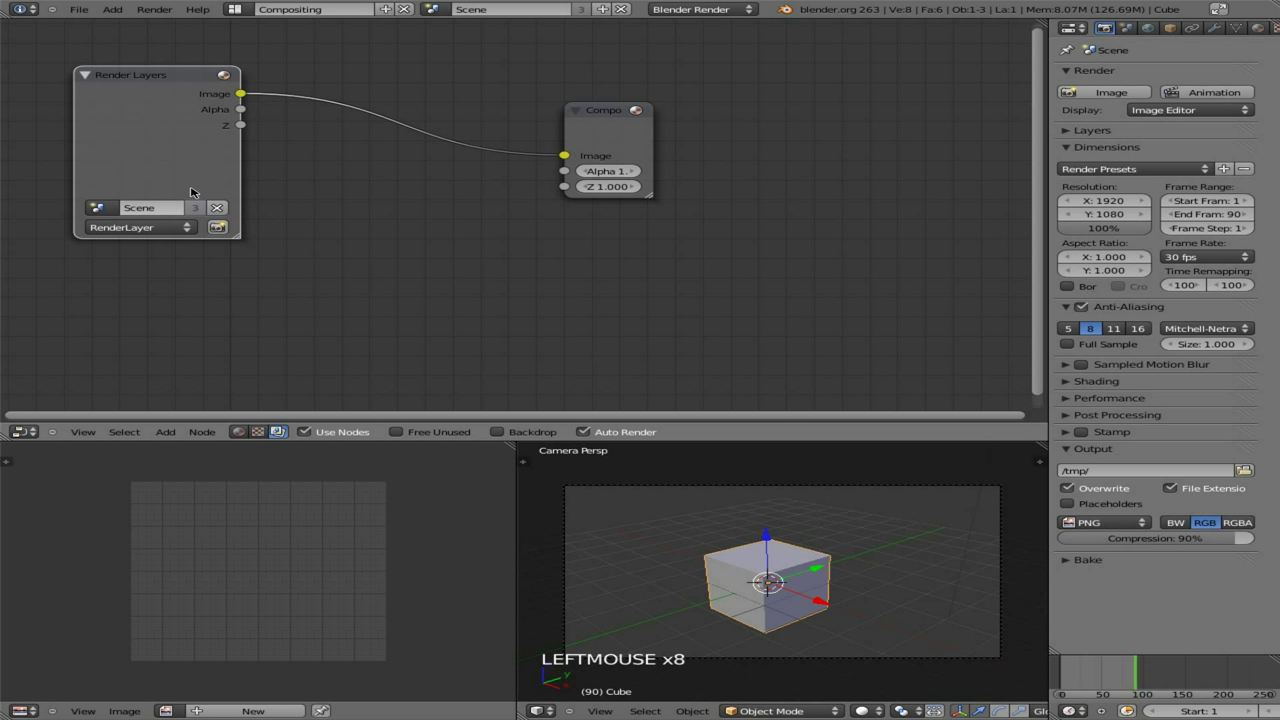
key(x)
key(Delete)
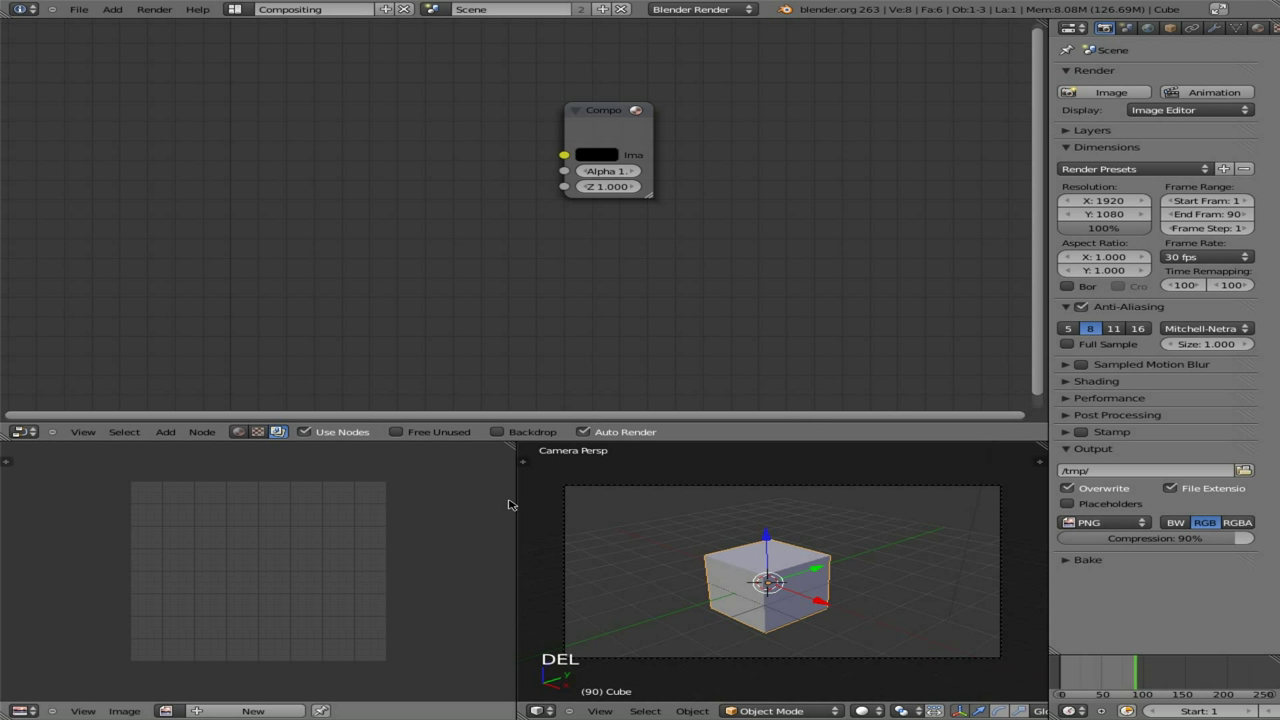
Add a Movie Clip node loaded with MVI_4114.MOV at the upper left.
key(shift+a)
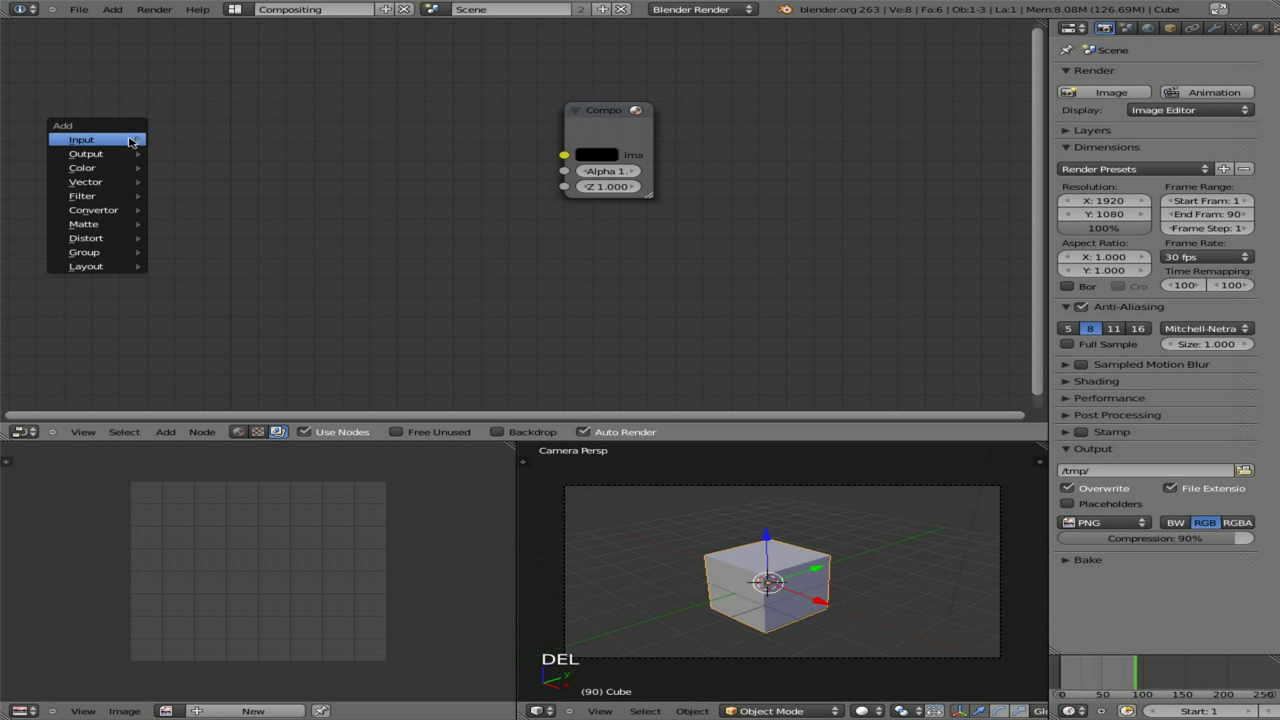
mouse_move(132, 142)
click(205, 224)
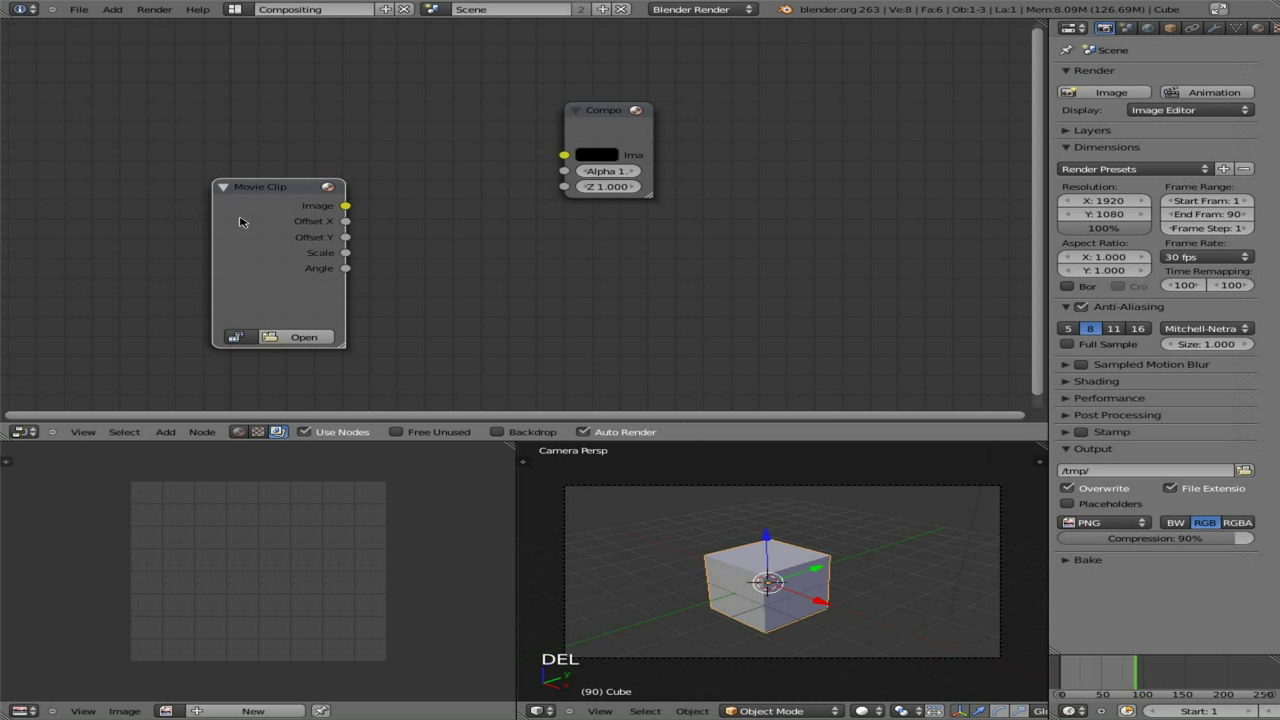
click(91, 34)
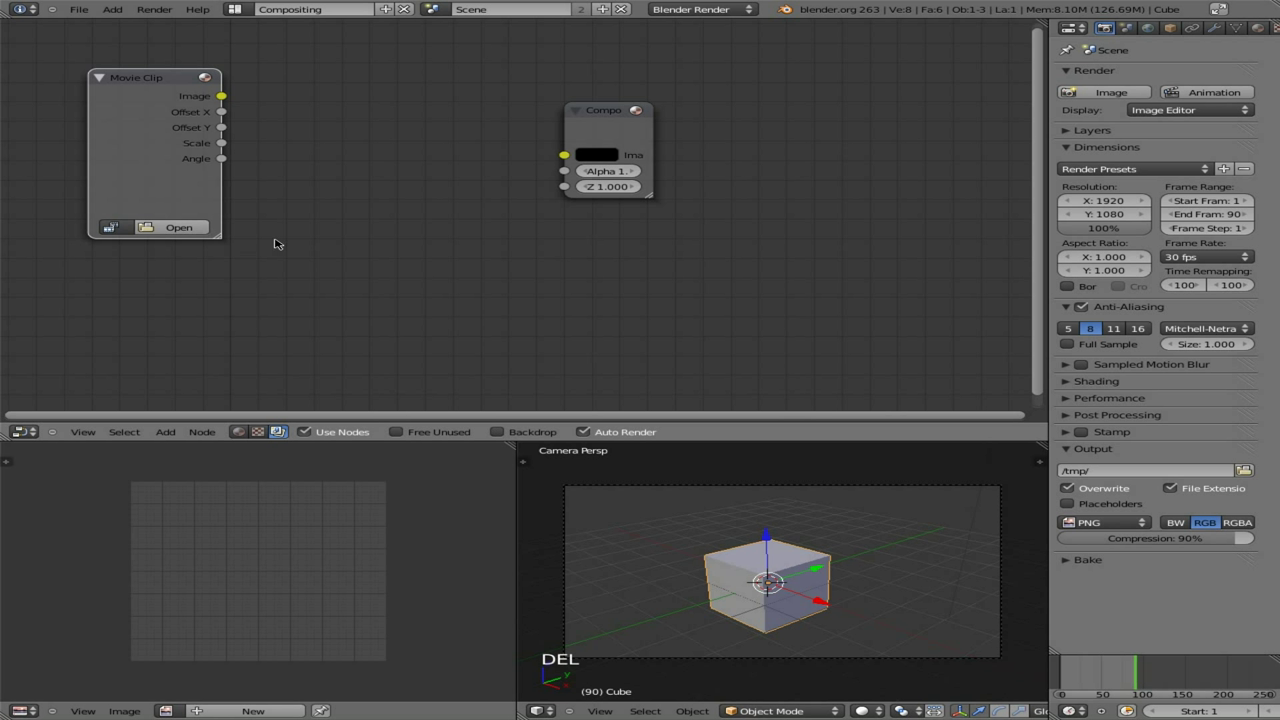
click(111, 230)
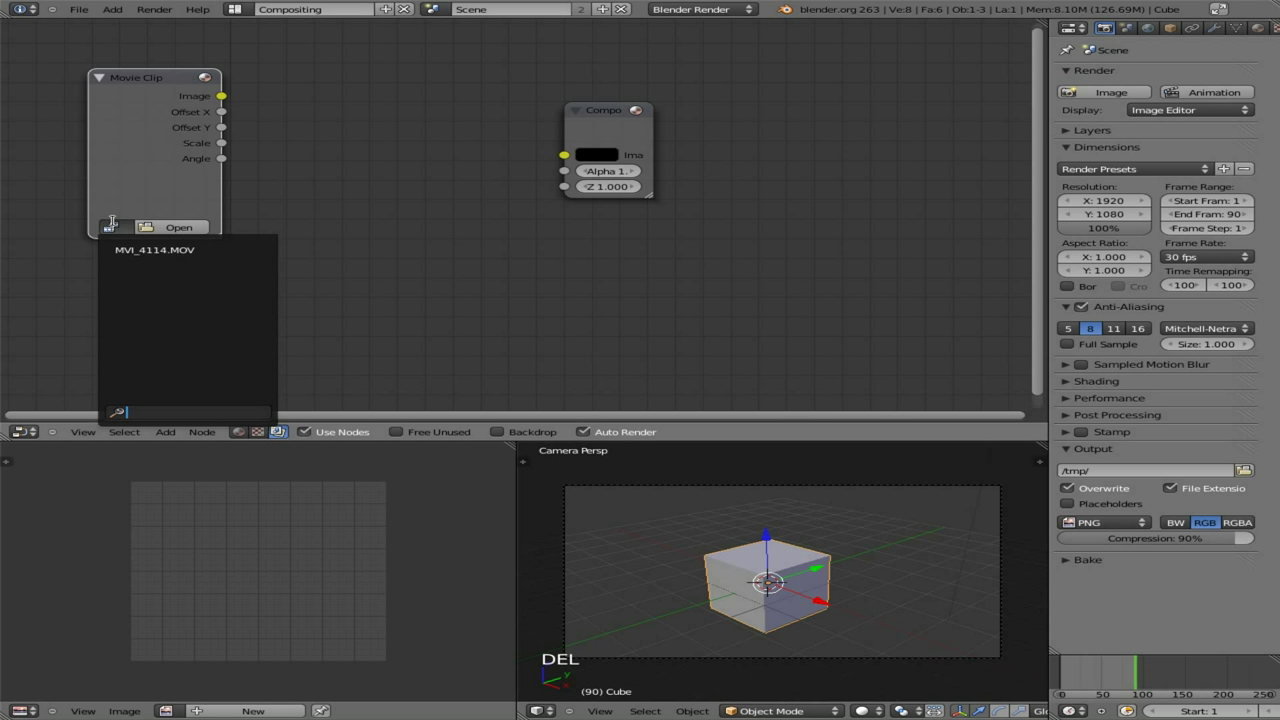
click(175, 250)
drag(112, 80, 86, 64)
Add a Stabilize 2D node using MVI_4114.MOV with Nearest filter, linked between Movie Clip and Composite.
key(shift+a)
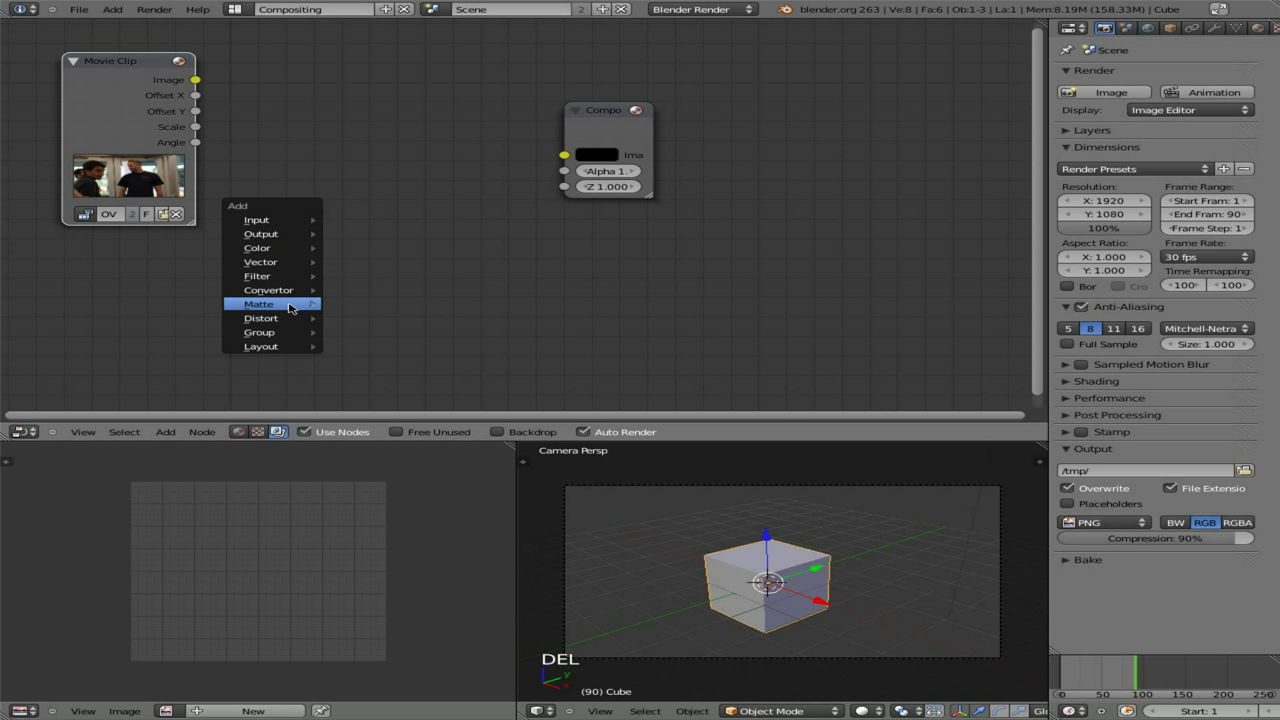
mouse_move(290, 321)
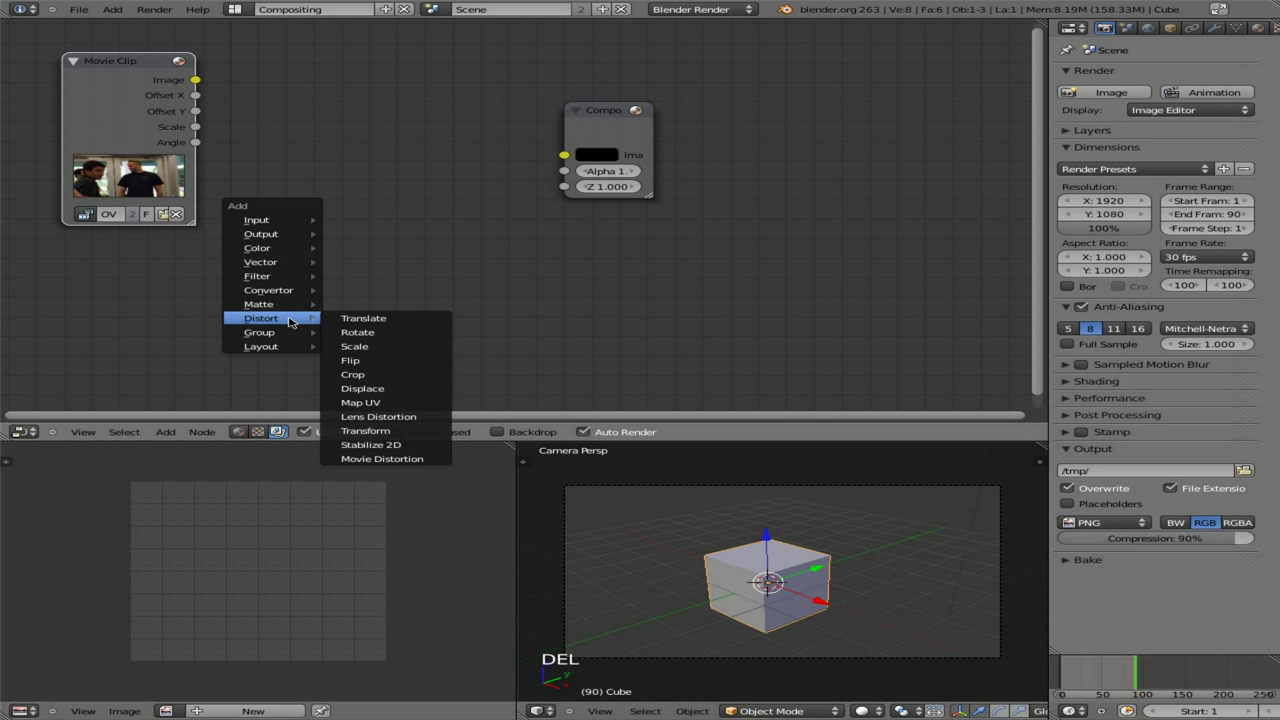
click(419, 446)
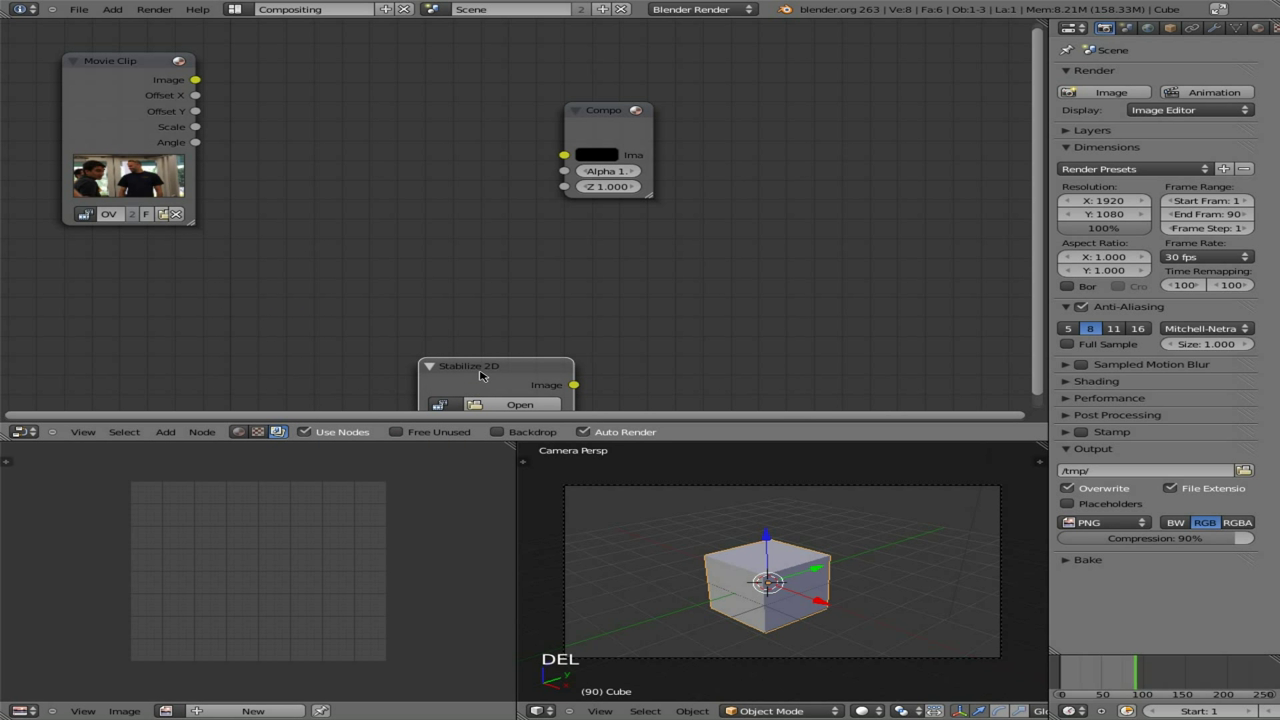
click(382, 150)
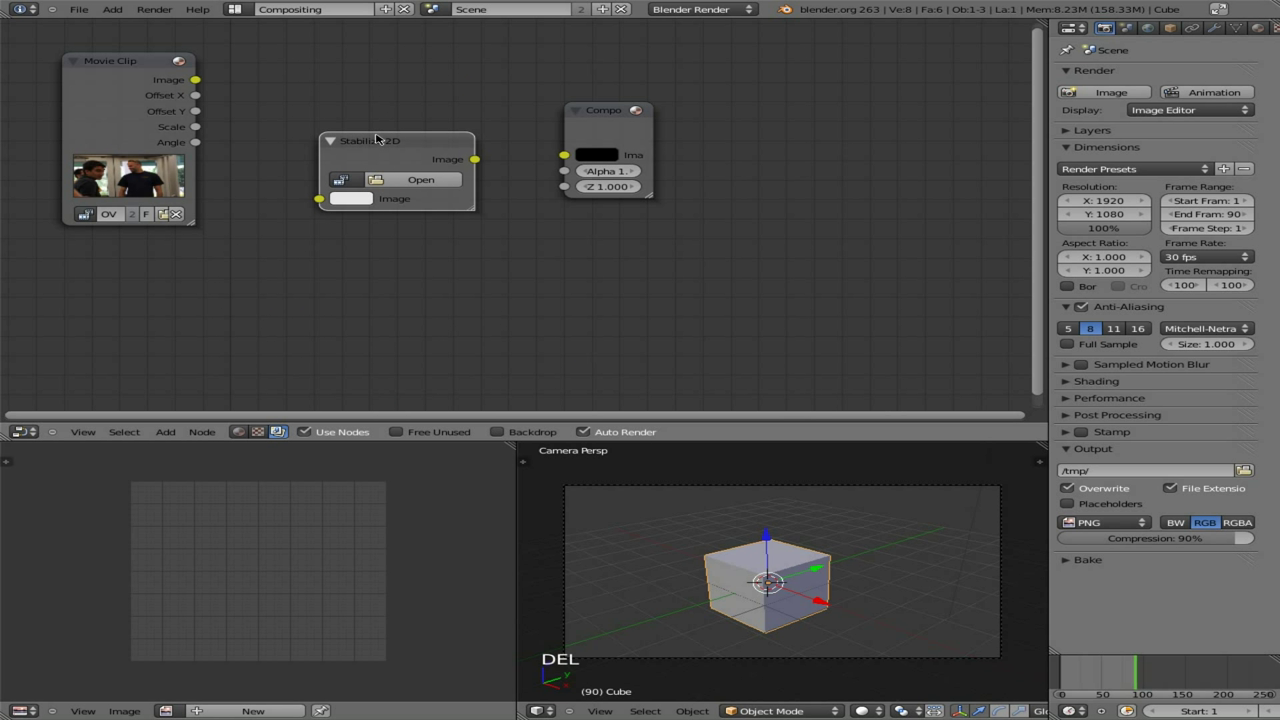
click(341, 180)
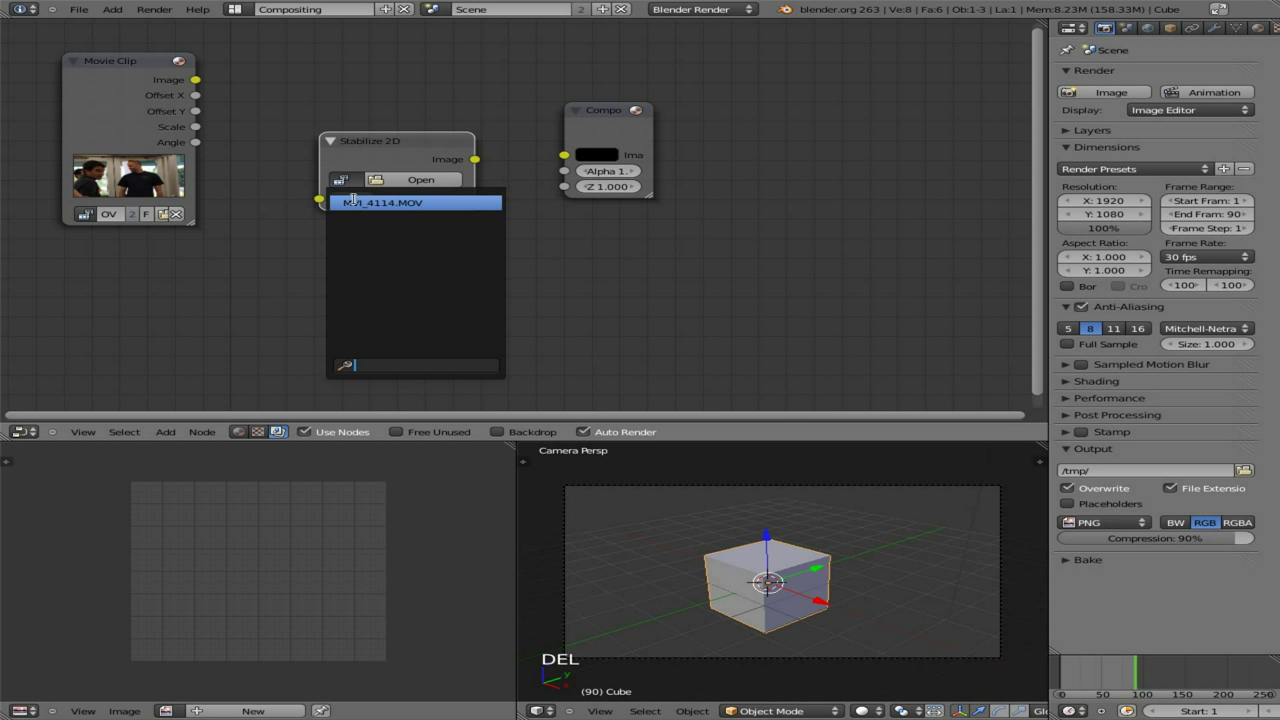
click(352, 202)
drag(196, 80, 318, 218)
click(432, 200)
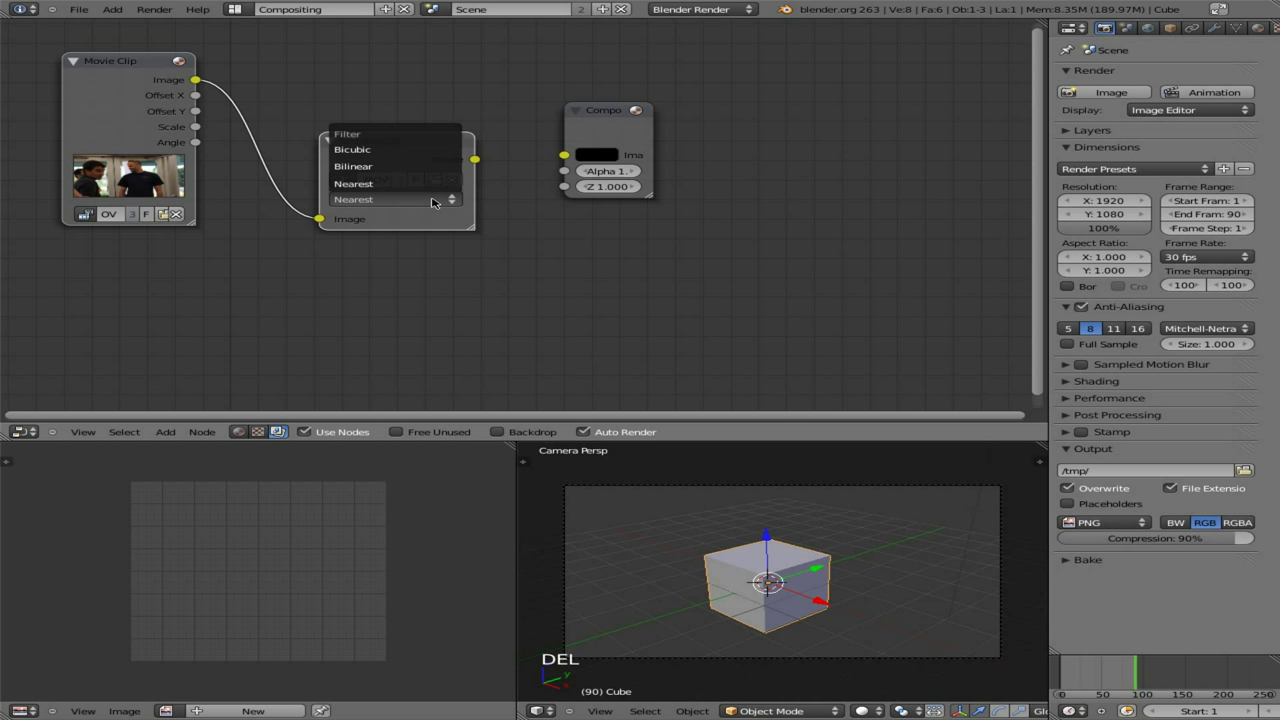
click(431, 208)
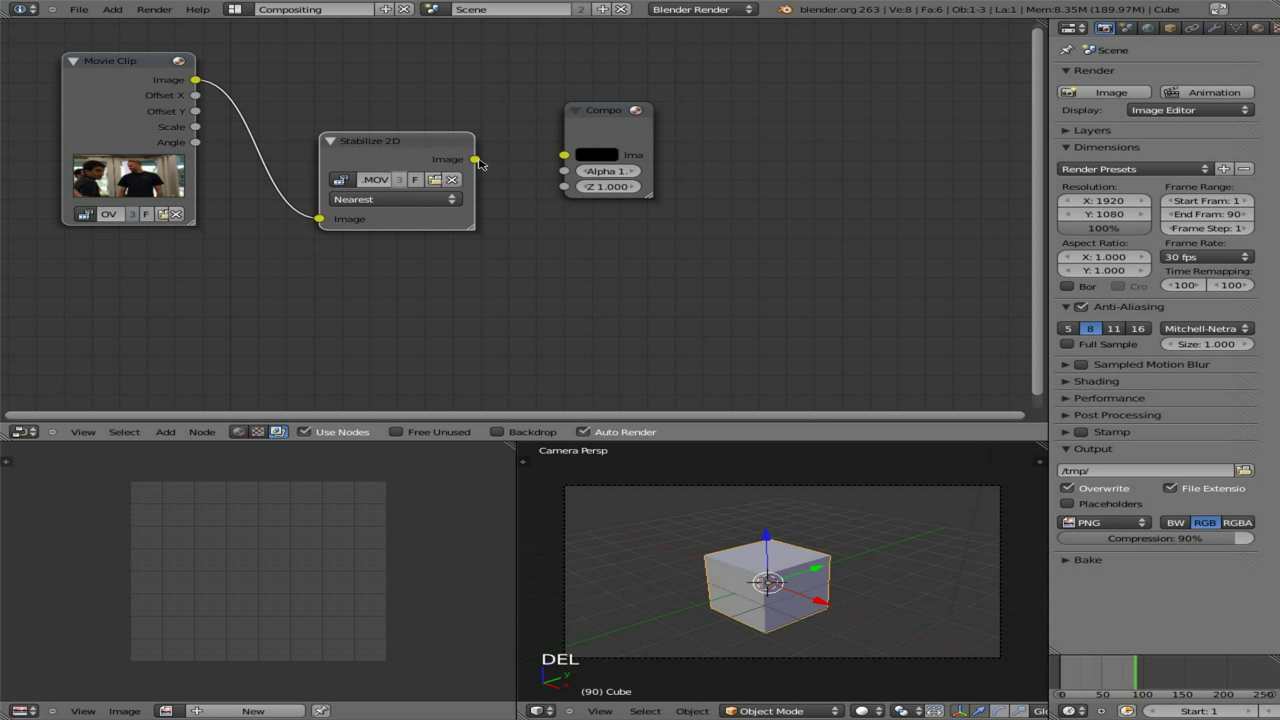
drag(475, 160, 565, 156)
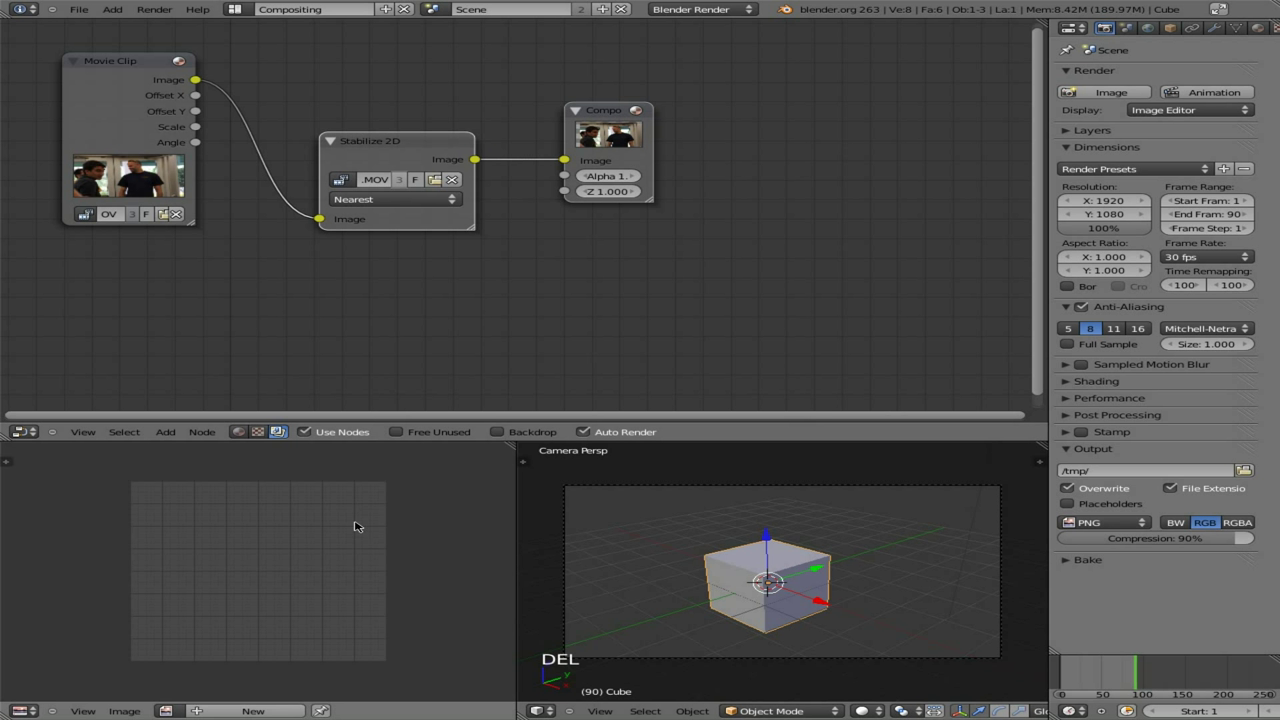
Render the composite and step from frame 1 to frame 61 to check stabilization.
key(F12)
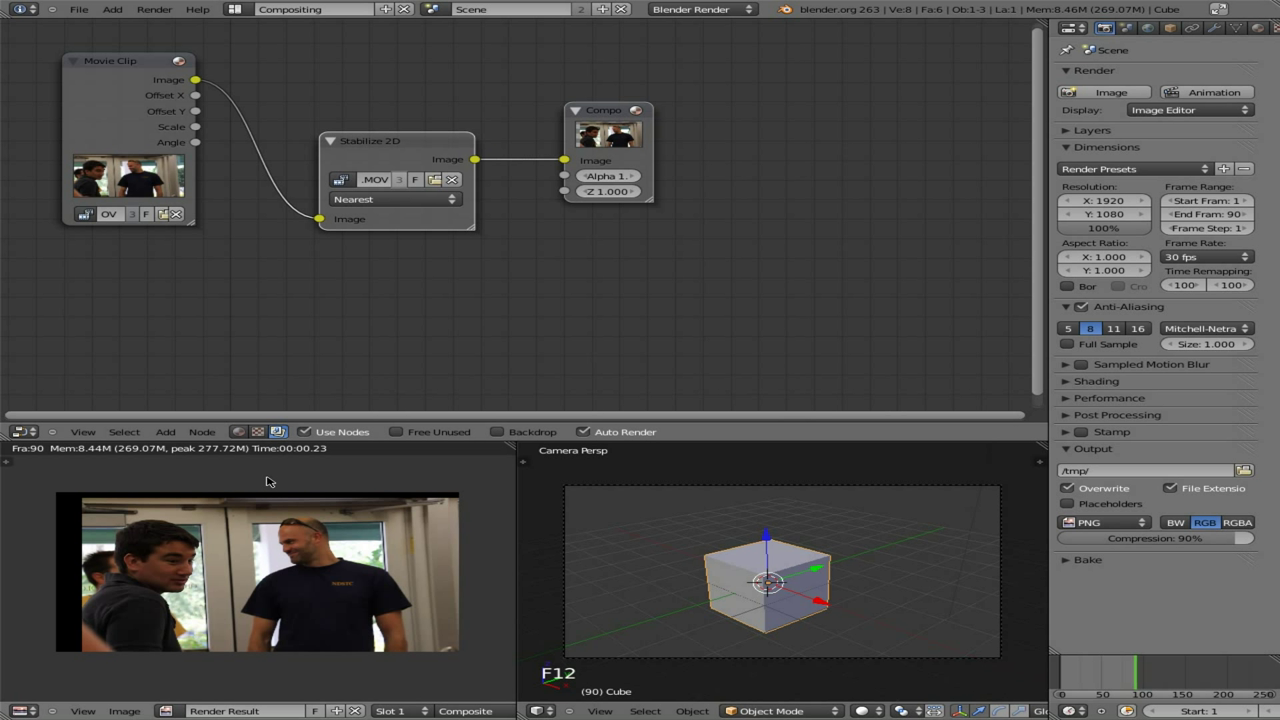
key(shift+Left)
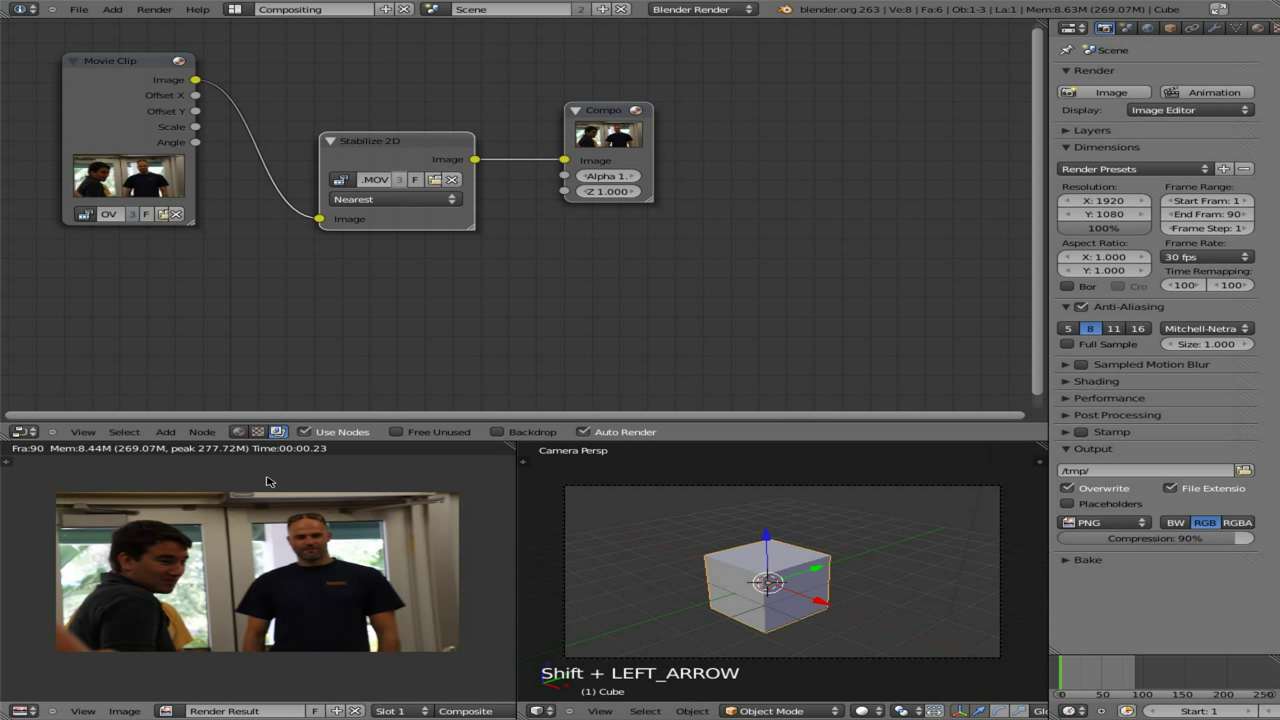
key(shift+Up)
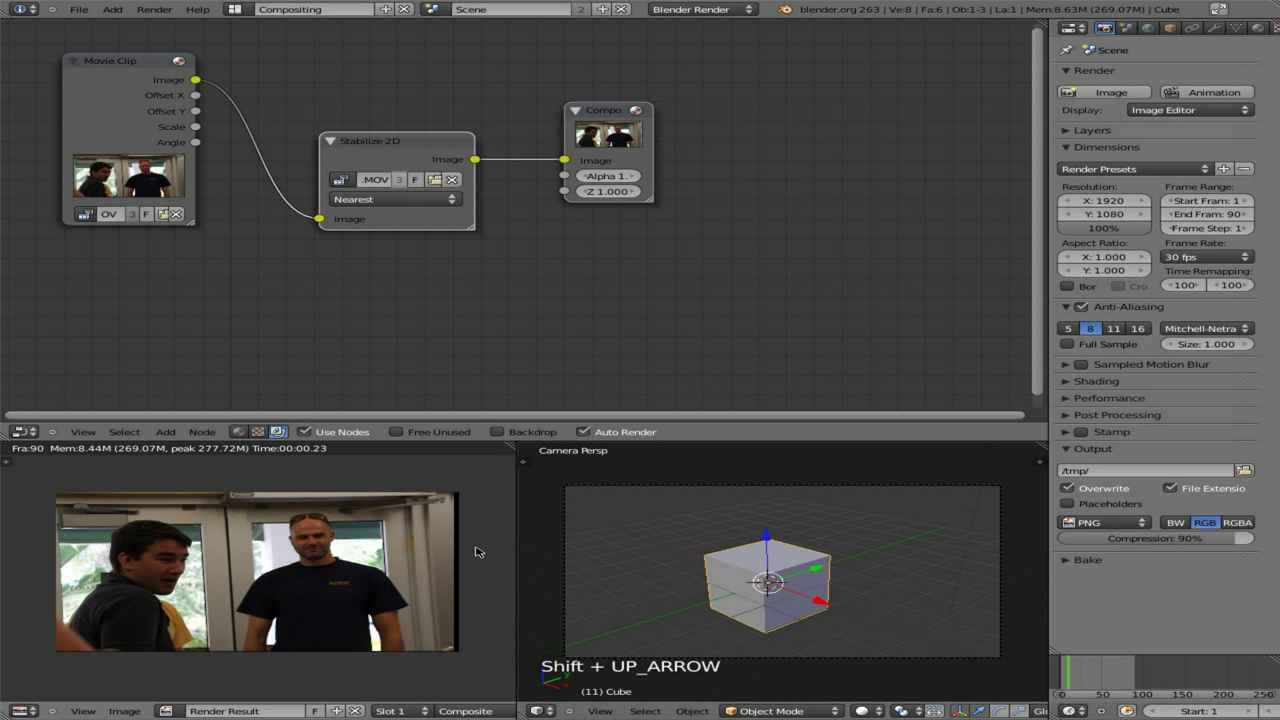
key(shift+Up)
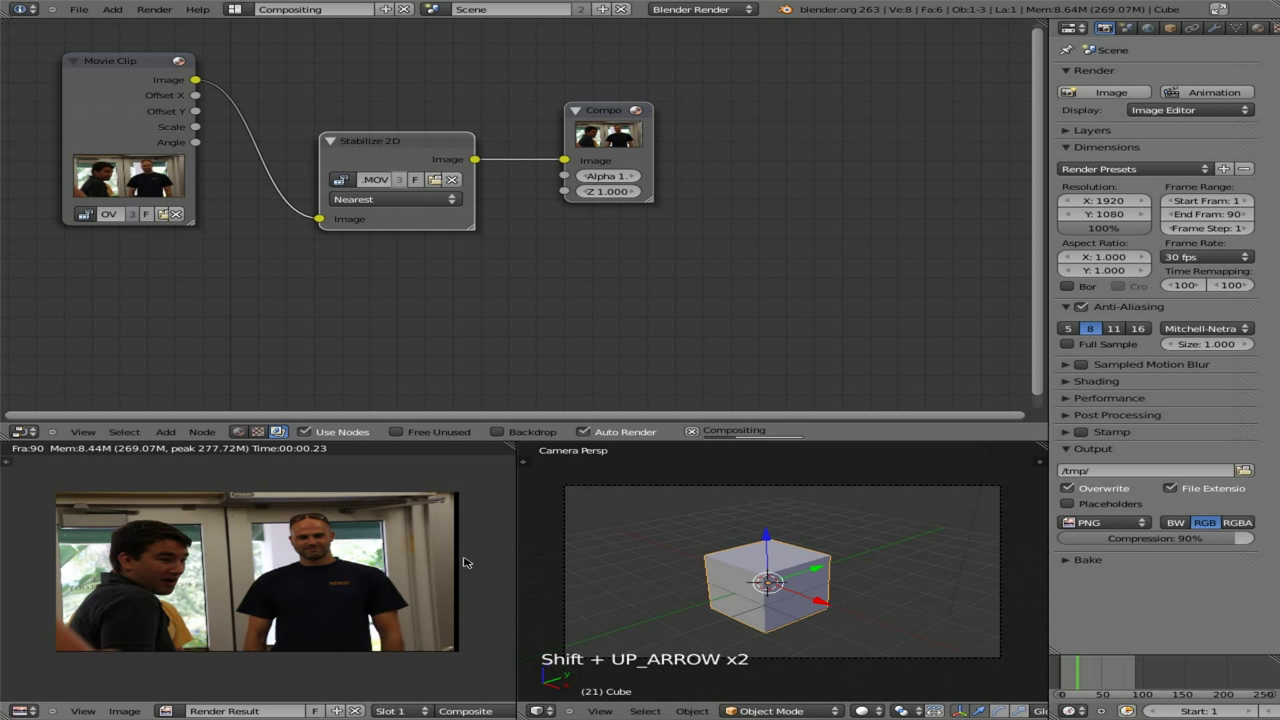
key(shift+Up)
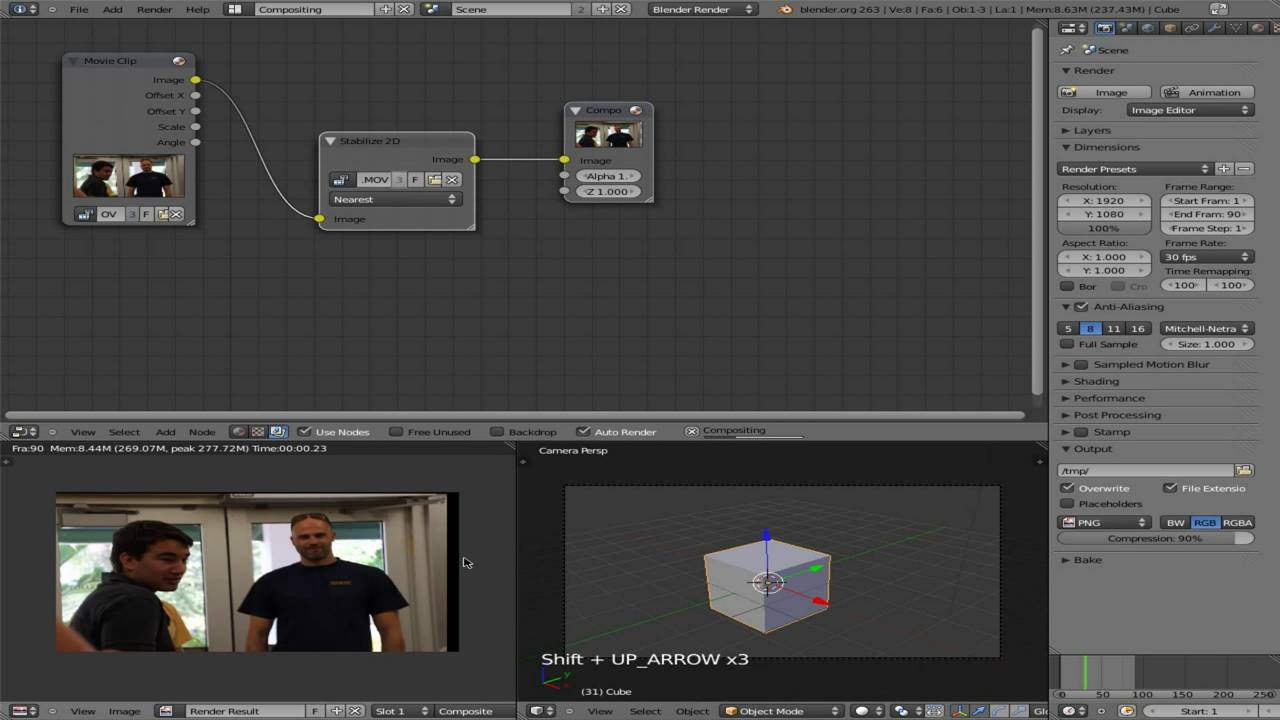
key(shift+Up)
key(shift+Up)
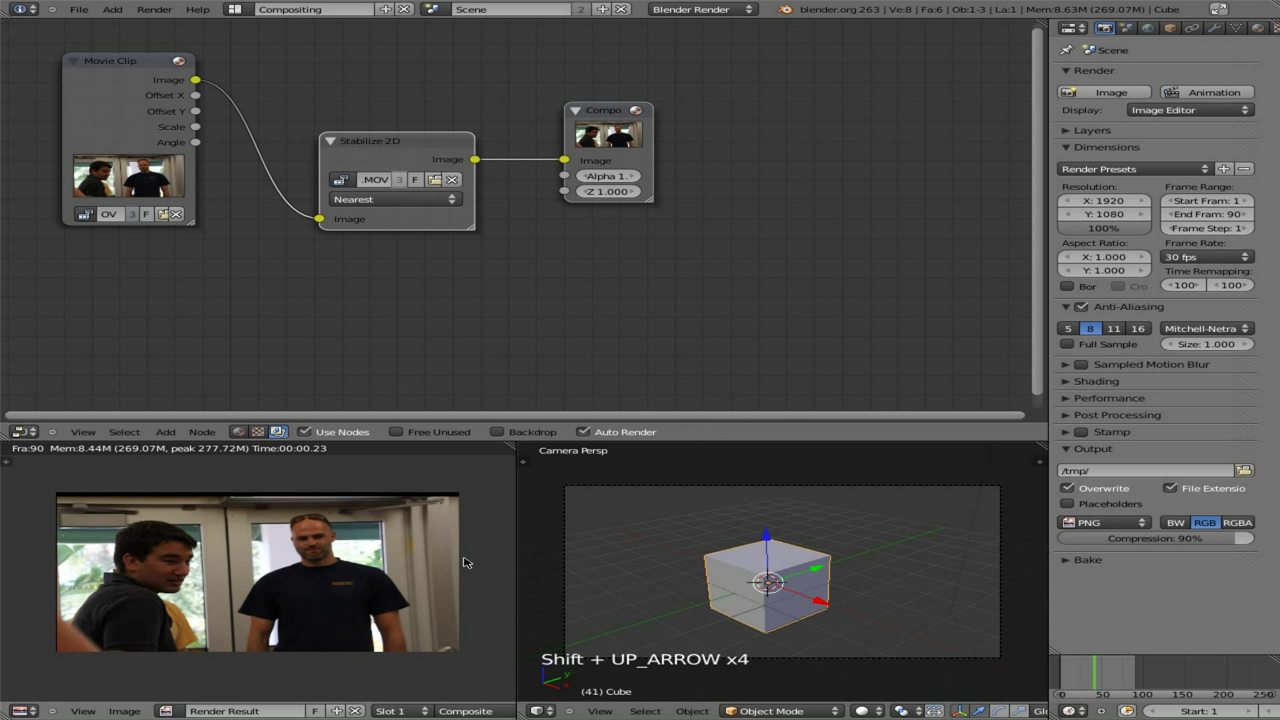
key(shift+Up)
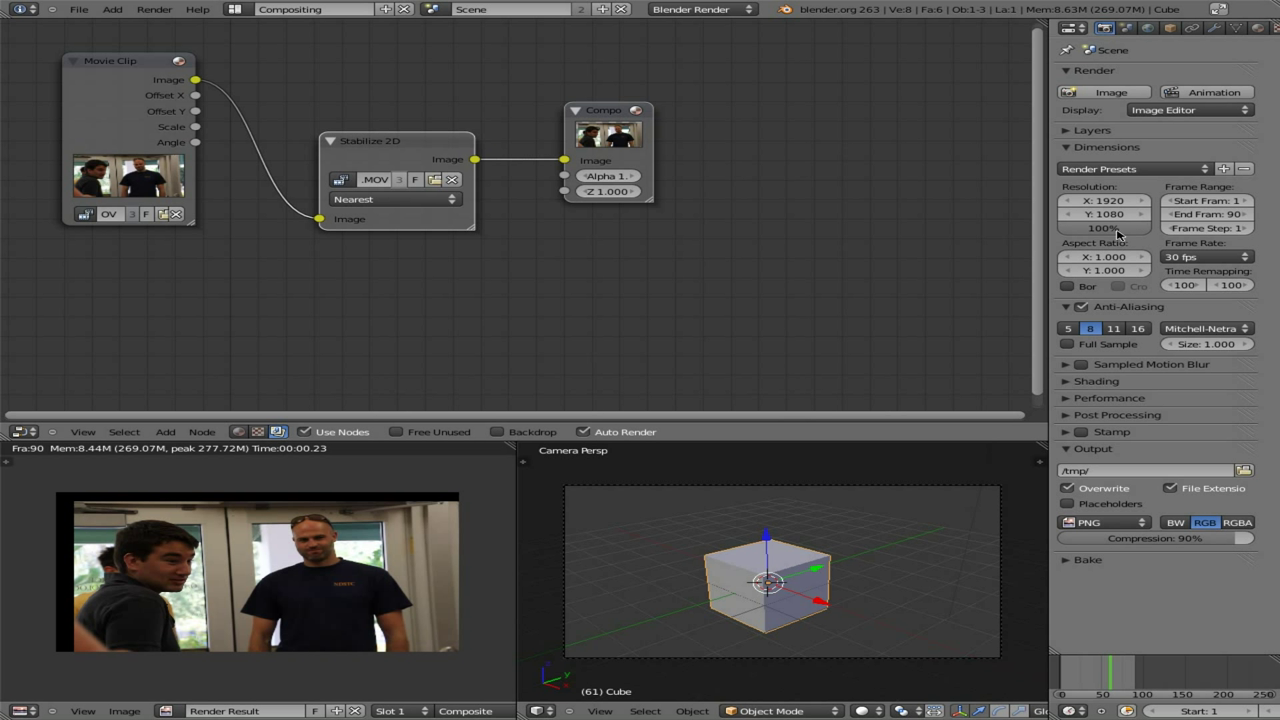
Tick Autoscale under 2D Stabilization in the Default layout, then re-render frame 61 in Compositing.
click(233, 10)
click(316, 62)
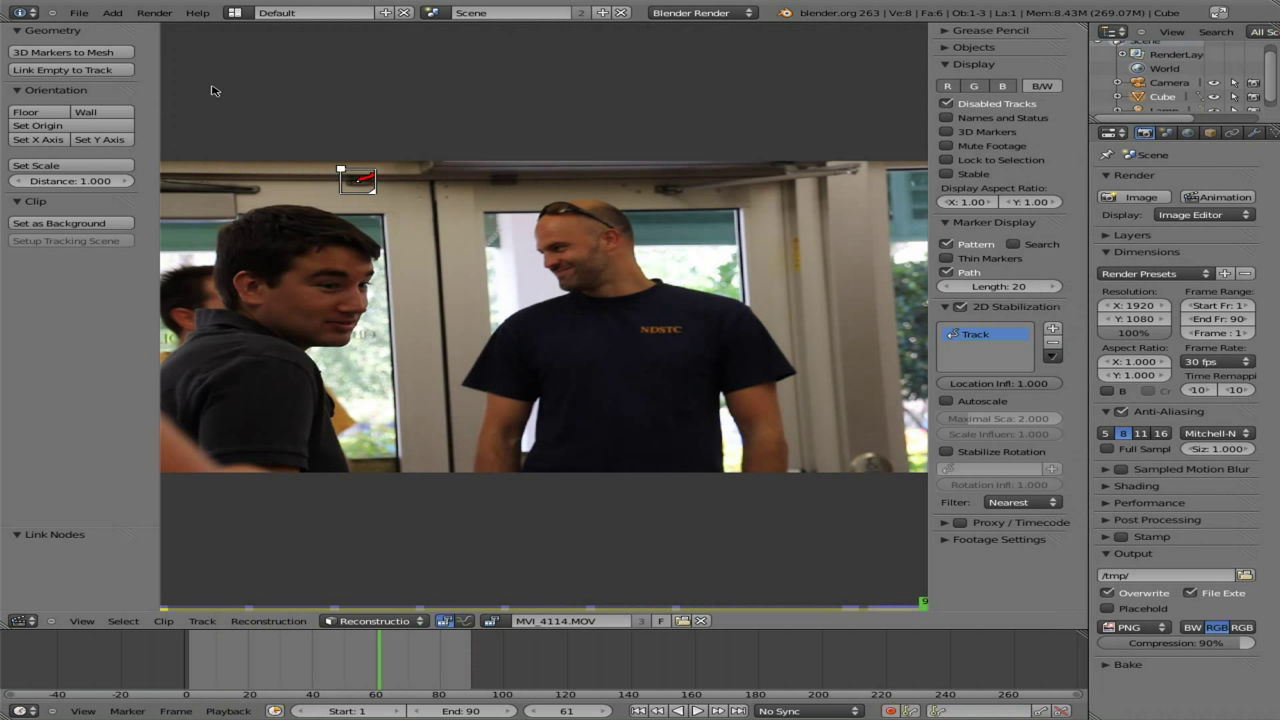
click(947, 402)
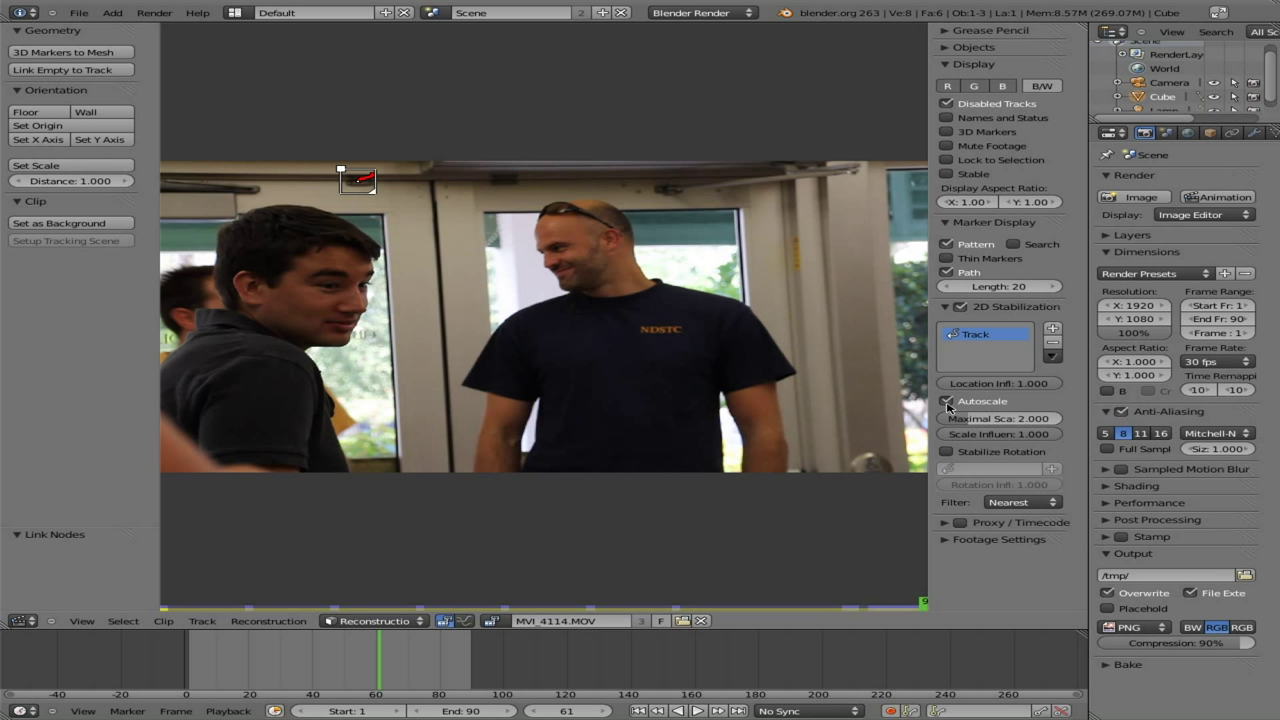
click(235, 12)
click(262, 48)
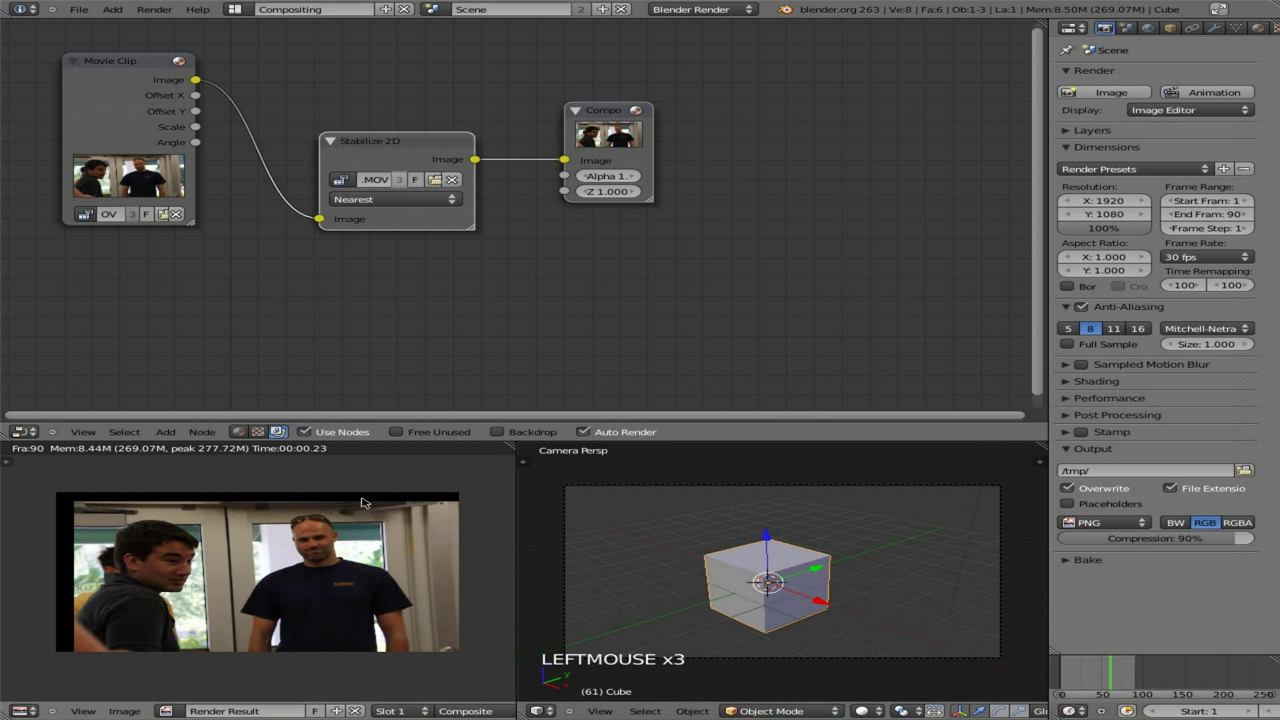
key(F12)
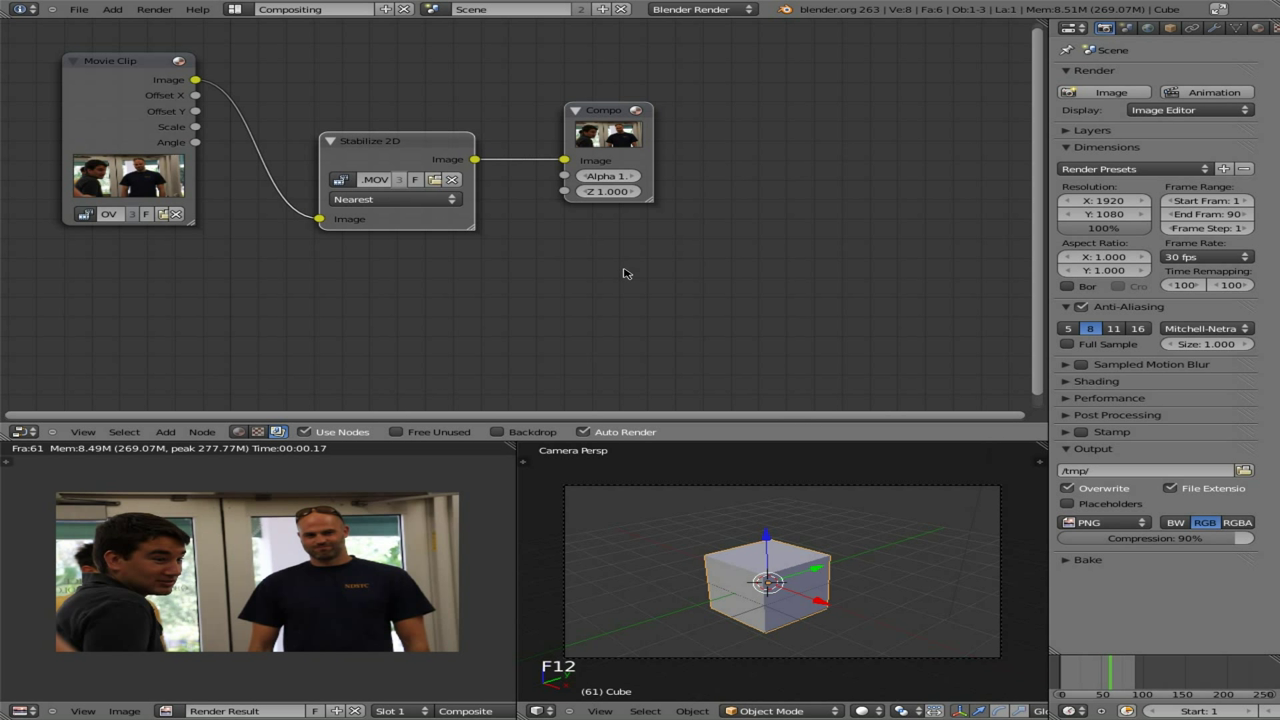
Set the output format to Xvid with the Xvid encoding preset and path /tmp/stabil1.avi.
click(1128, 524)
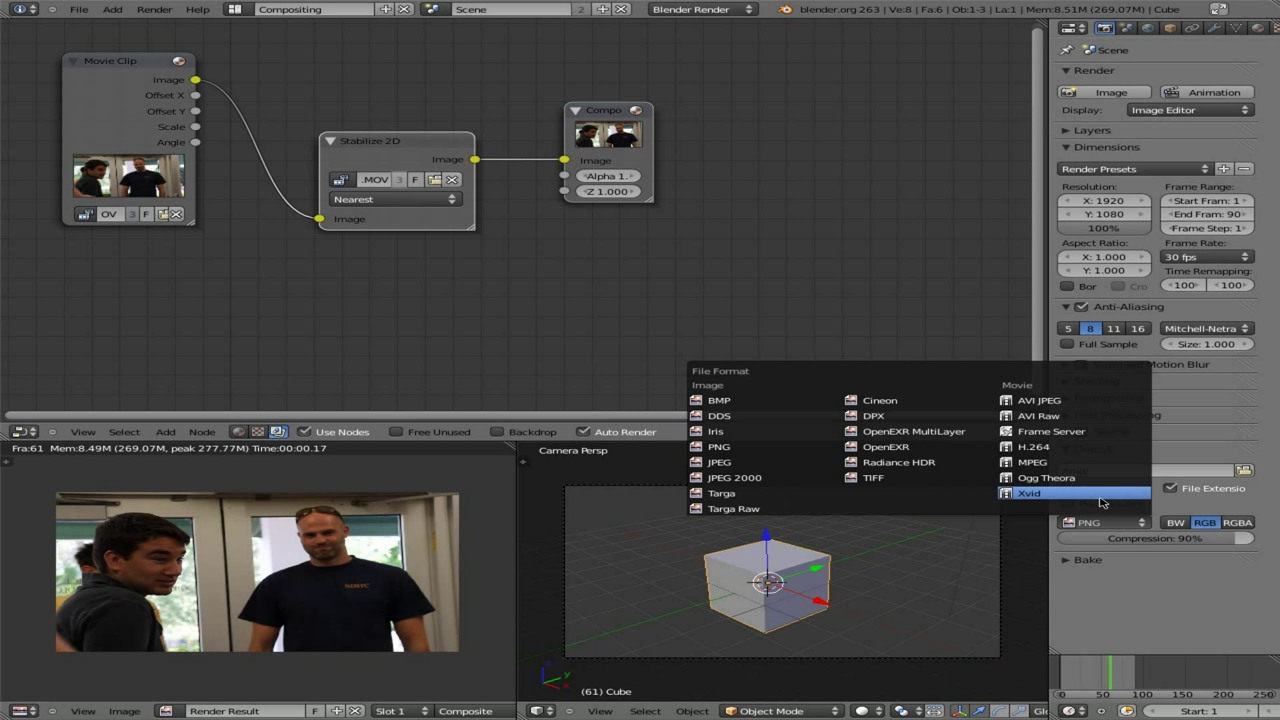
click(1096, 497)
click(1110, 546)
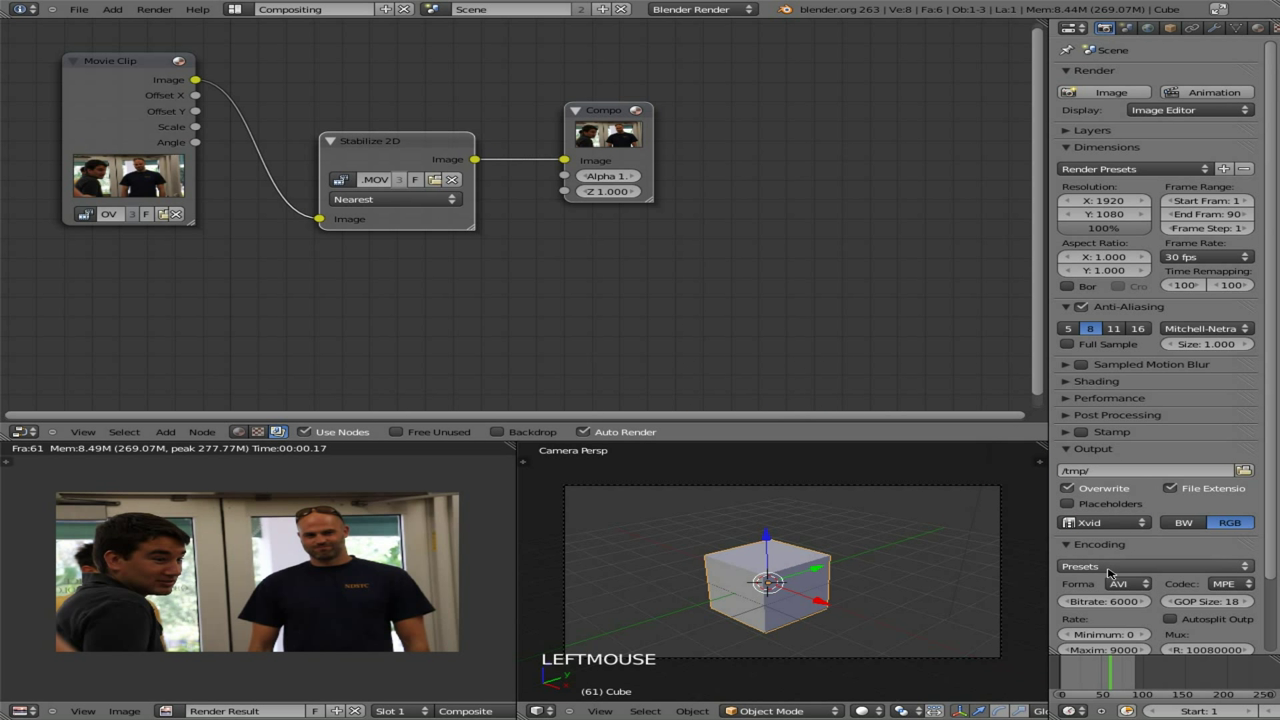
click(1112, 572)
click(1116, 608)
click(1118, 567)
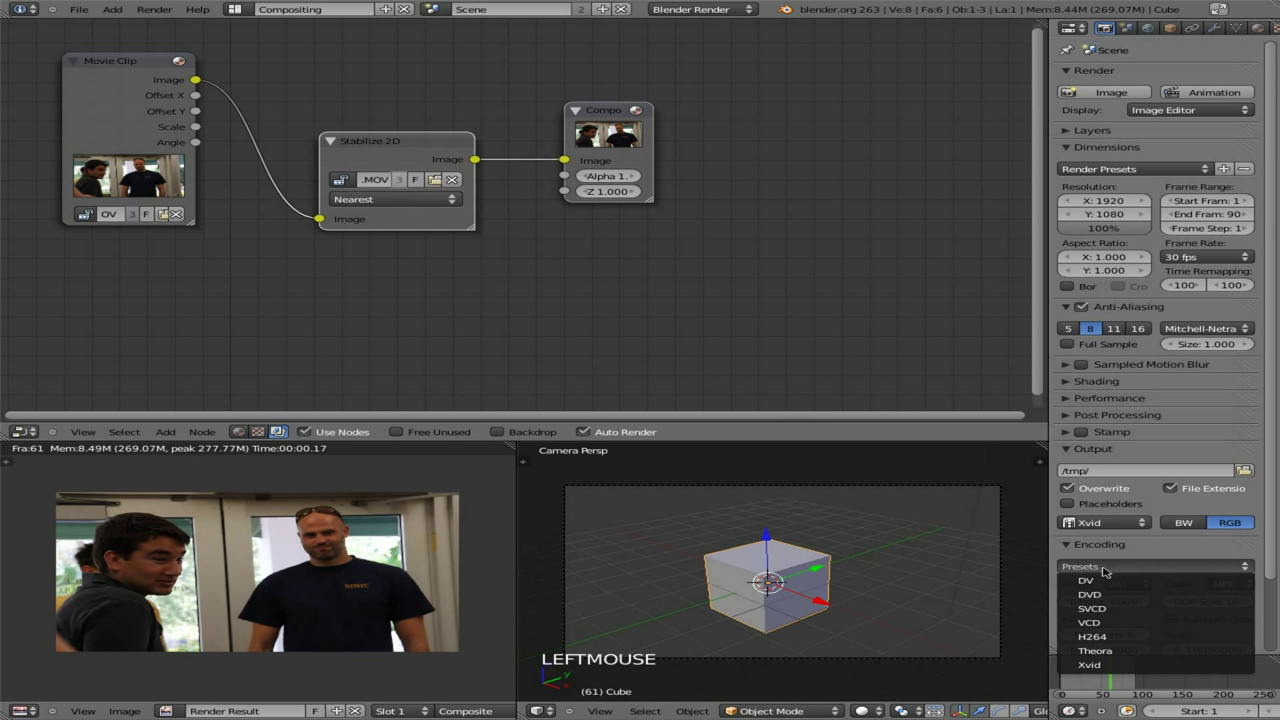
click(1092, 672)
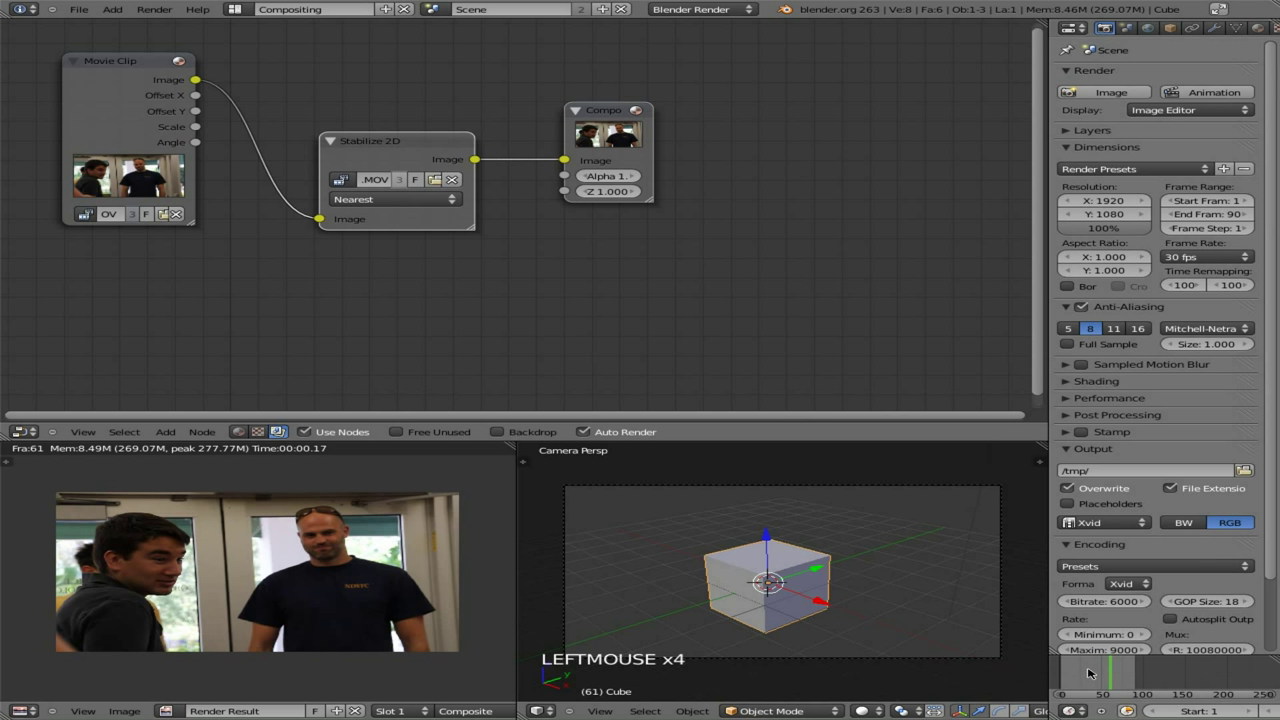
click(1146, 471)
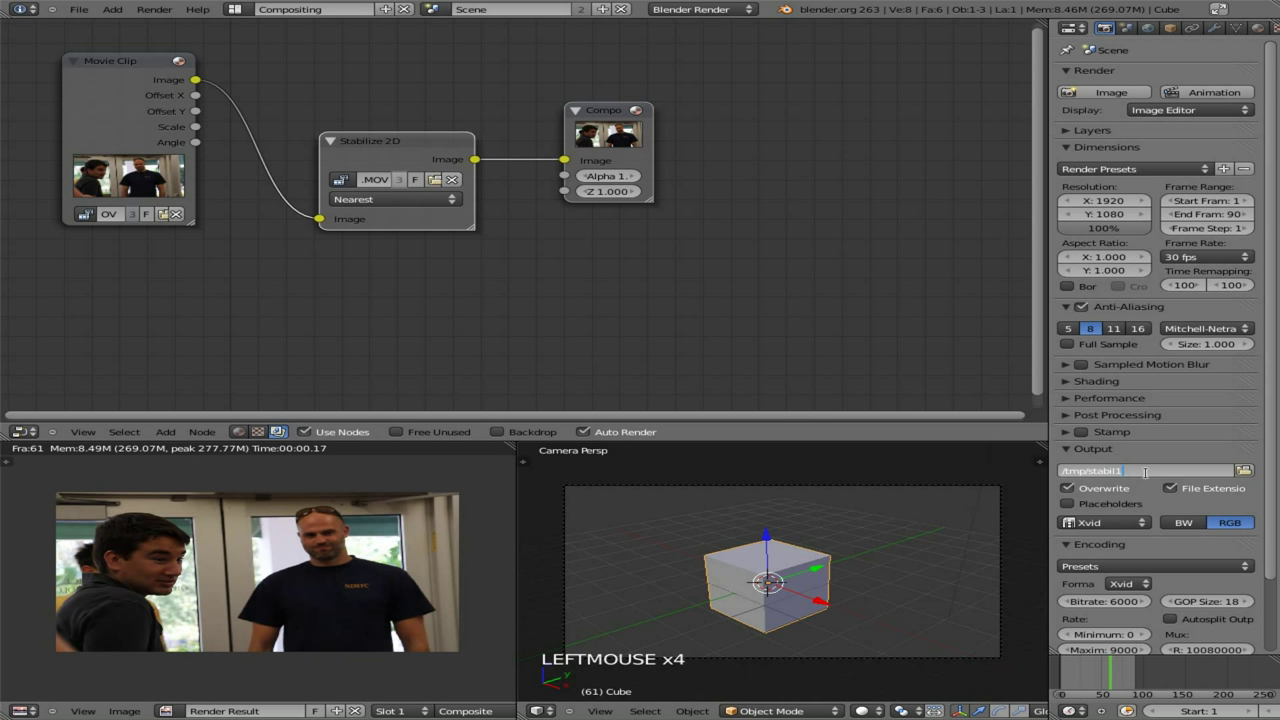
Render all 90 frames of the stabilized clip to the Xvid file /tmp/stabil1.avi.
click(1219, 92)
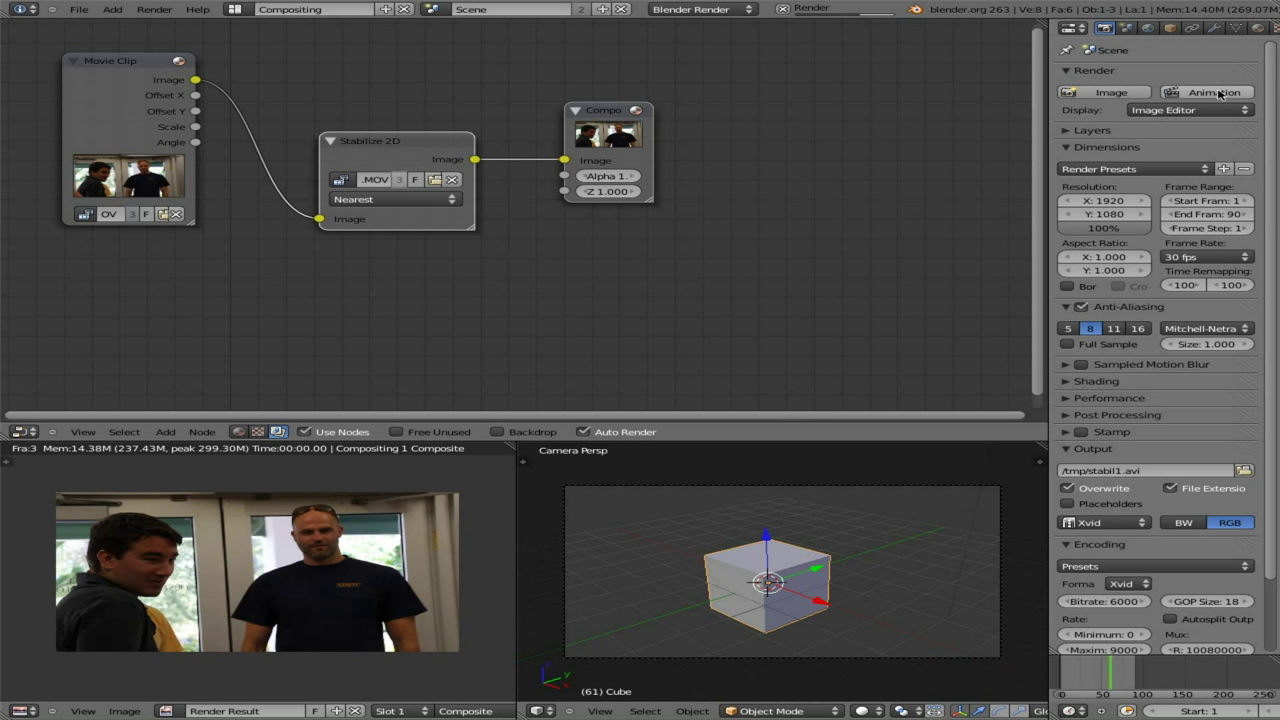